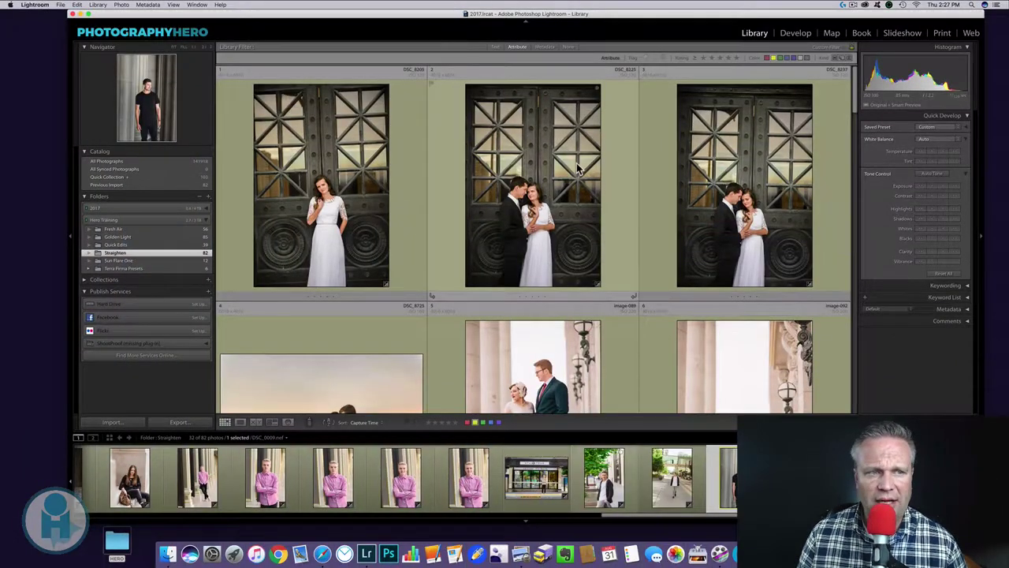
Browse the portrait grid and briefly preview the selected photo in Develop before returning
scroll(556, 185, down, 4)
scroll(556, 186, down, 6)
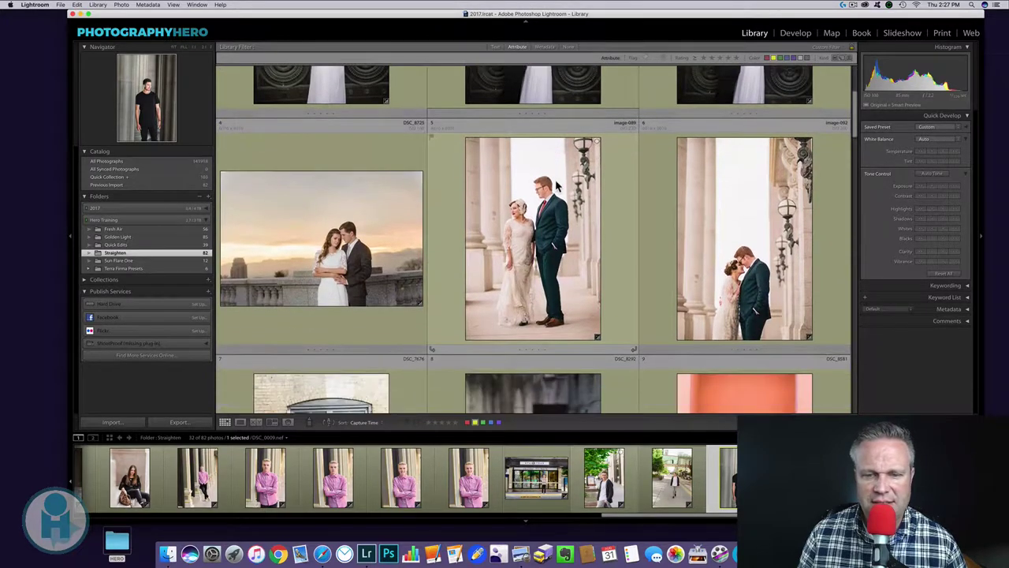
scroll(550, 230, down, 6)
scroll(536, 256, down, 3)
scroll(538, 260, down, 3)
scroll(537, 258, down, 5)
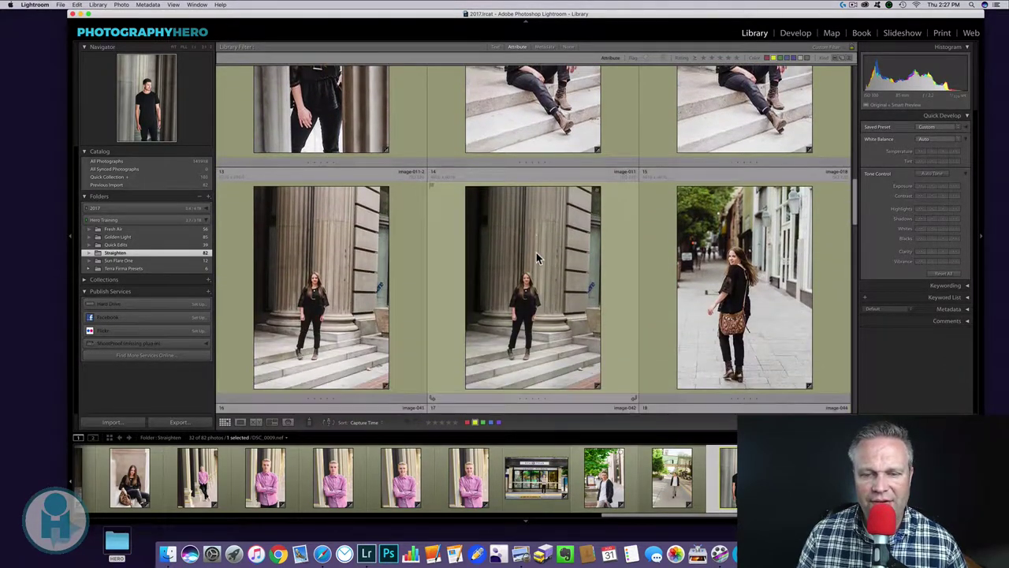
scroll(536, 258, down, 2)
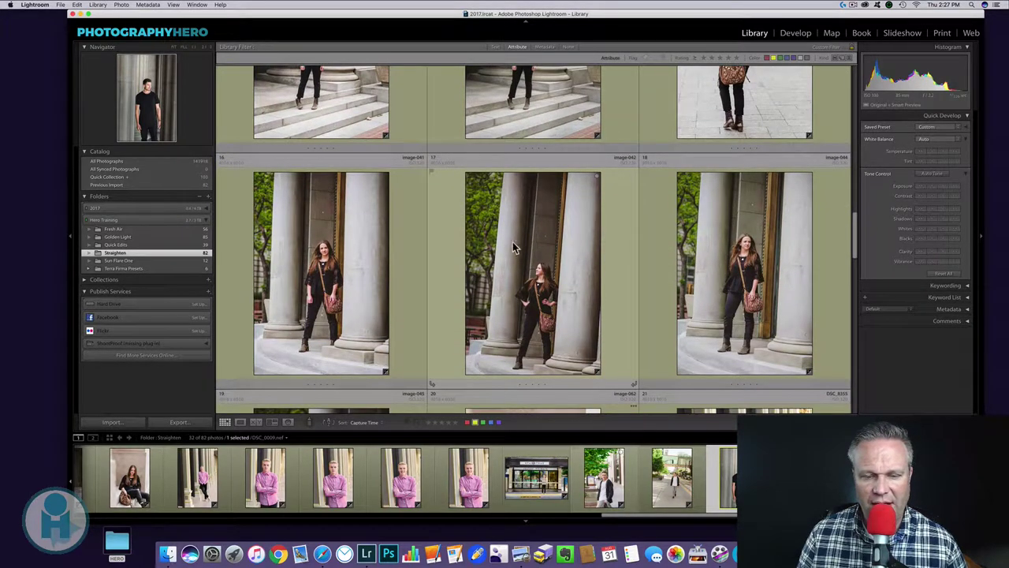
scroll(505, 250, down, 7)
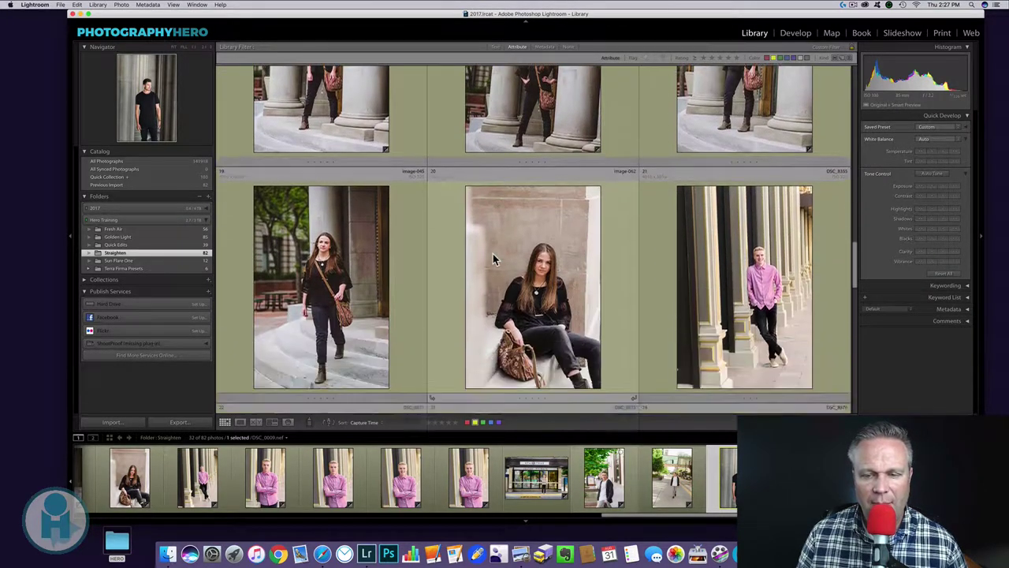
scroll(493, 253, down, 2)
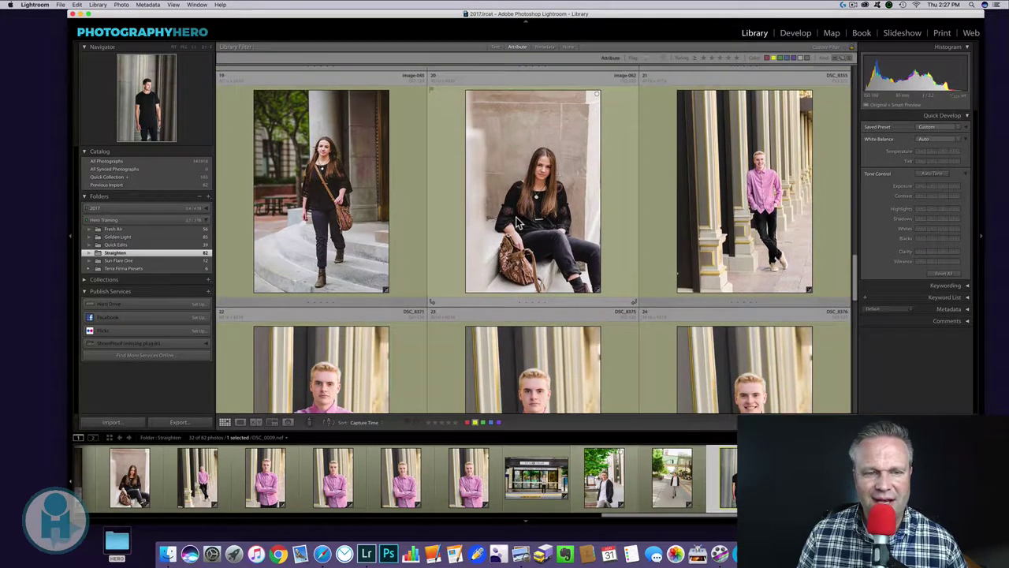
scroll(460, 241, down, 4)
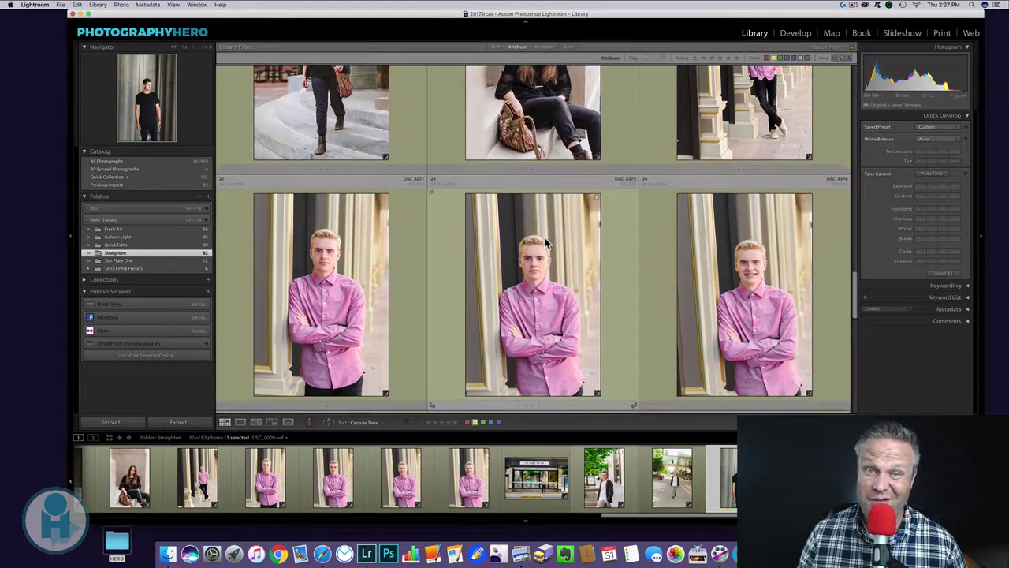
scroll(547, 247, down, 5)
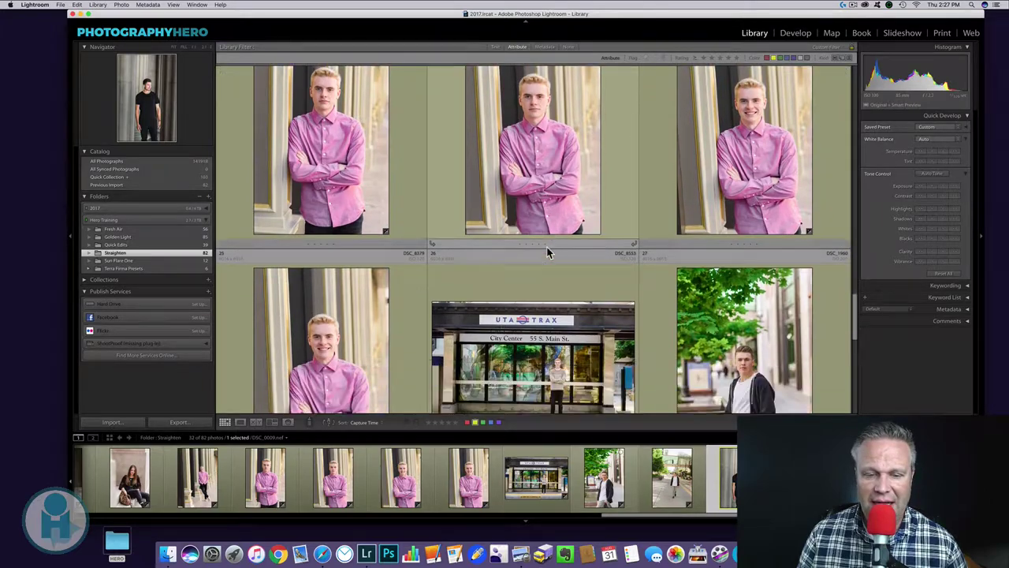
scroll(547, 252, down, 3)
scroll(549, 253, up, 15)
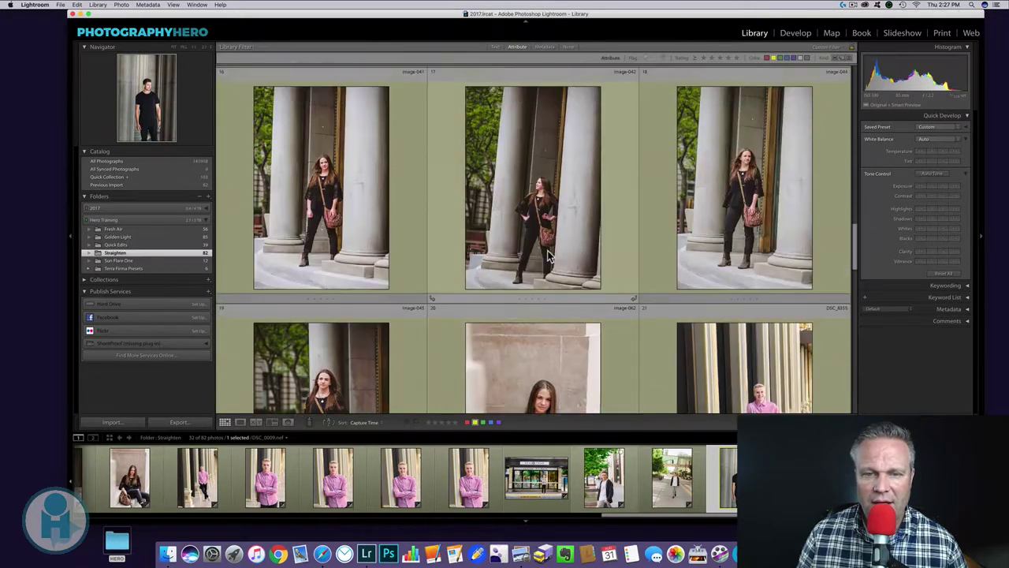
scroll(550, 254, up, 12)
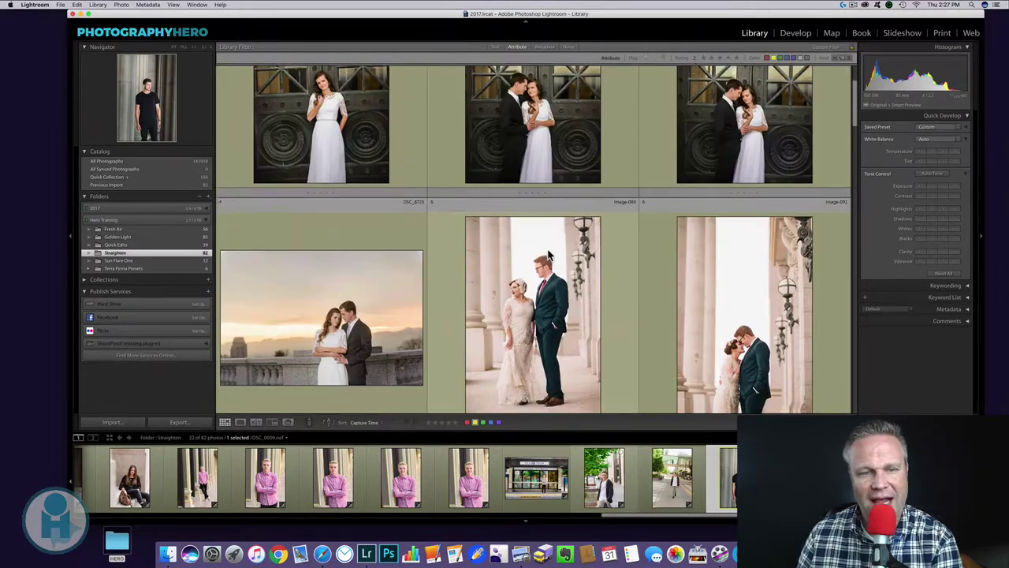
scroll(550, 255, up, 3)
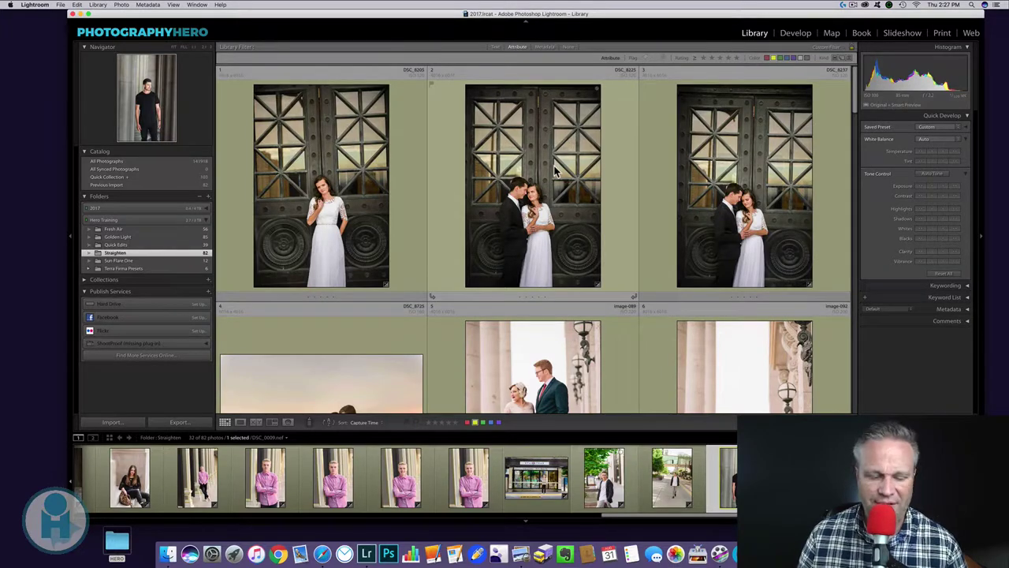
key(d)
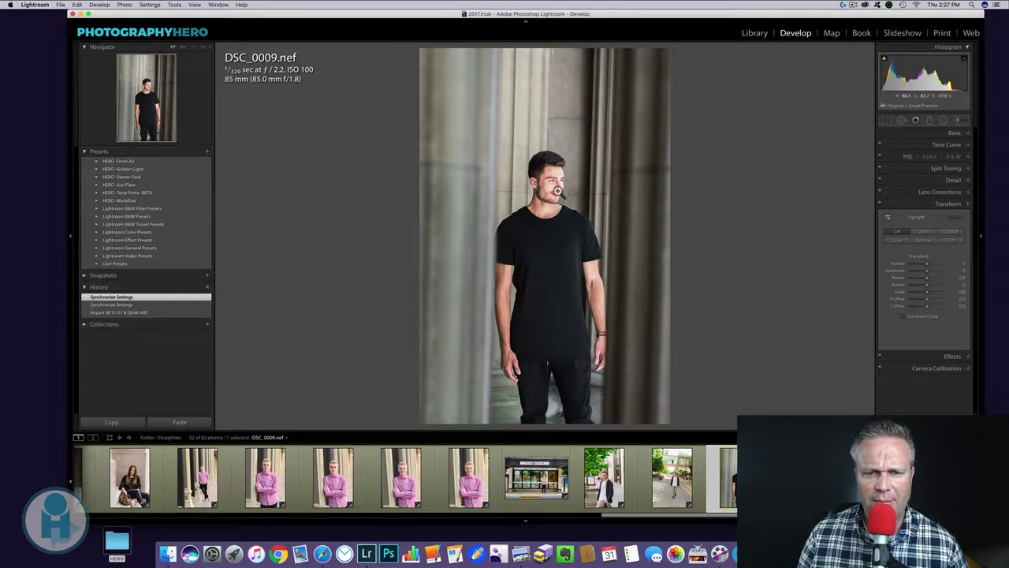
key(g)
Open DSC_8205, the bride at the doors, in the Develop module
scroll(536, 181, up, 8)
scroll(513, 168, up, 5)
double_click(304, 197)
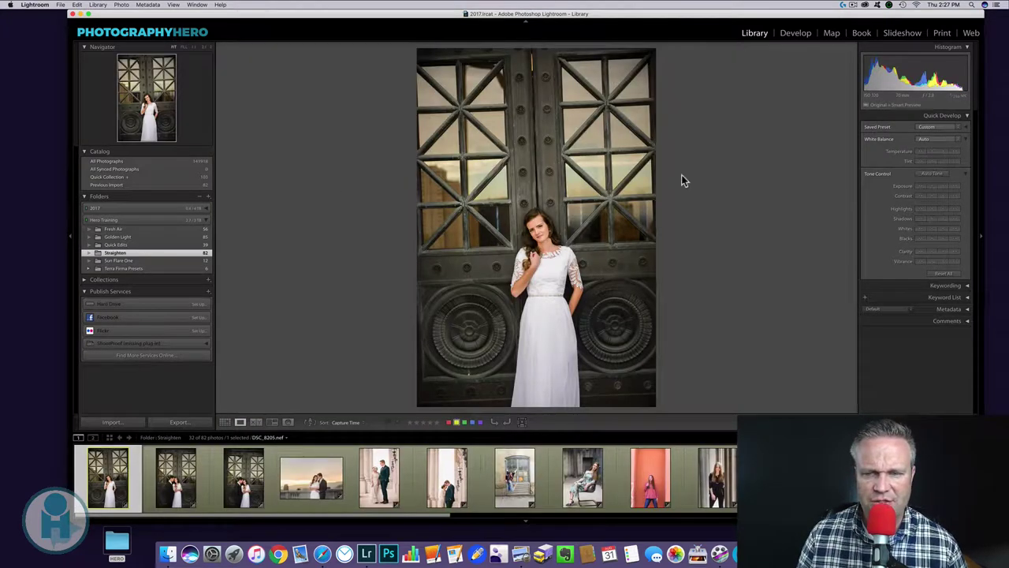
key(d)
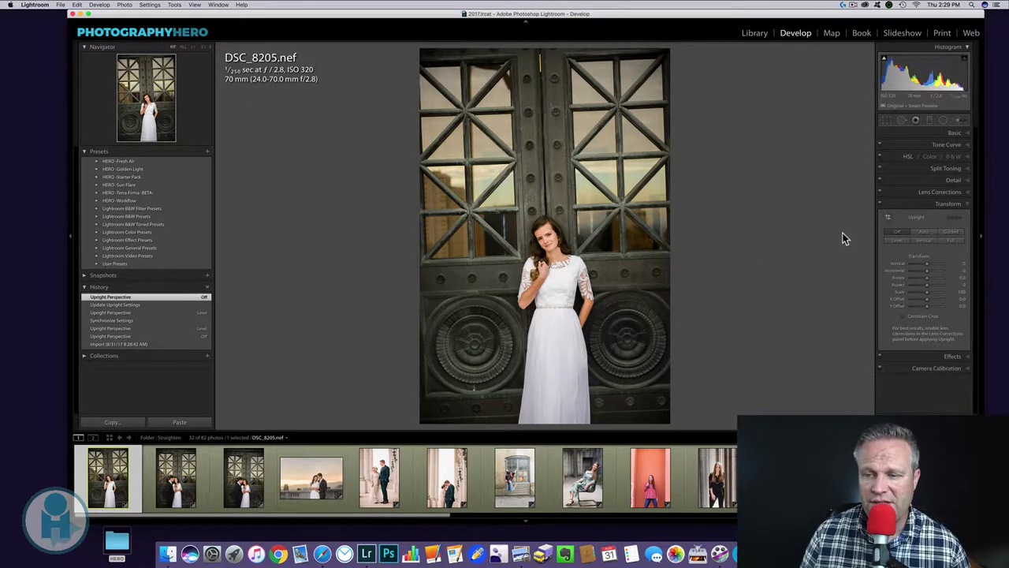
Set DSC_8205's Upright correction to Level to square the doors, then return to the grid
click(898, 240)
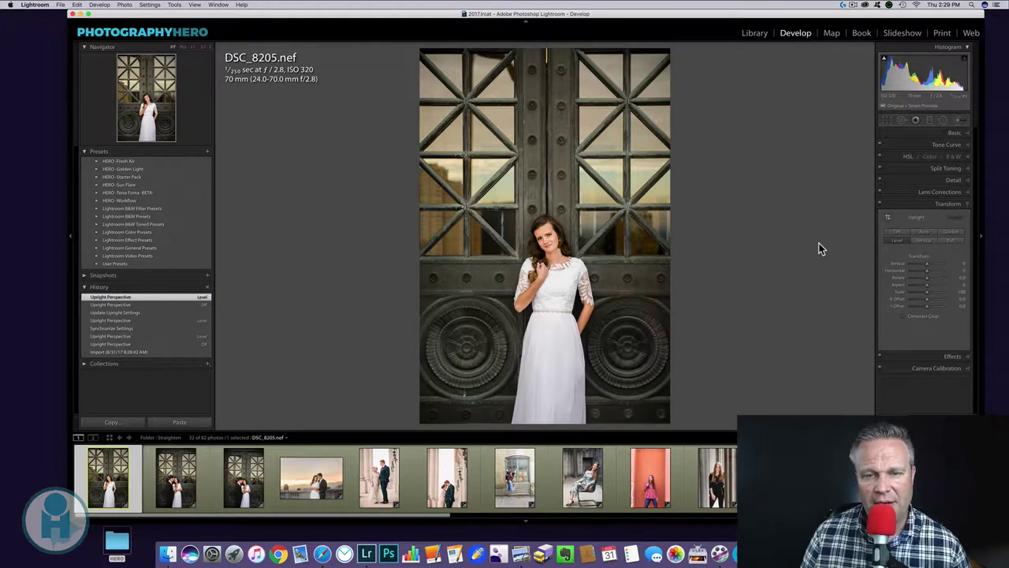
key(super+z)
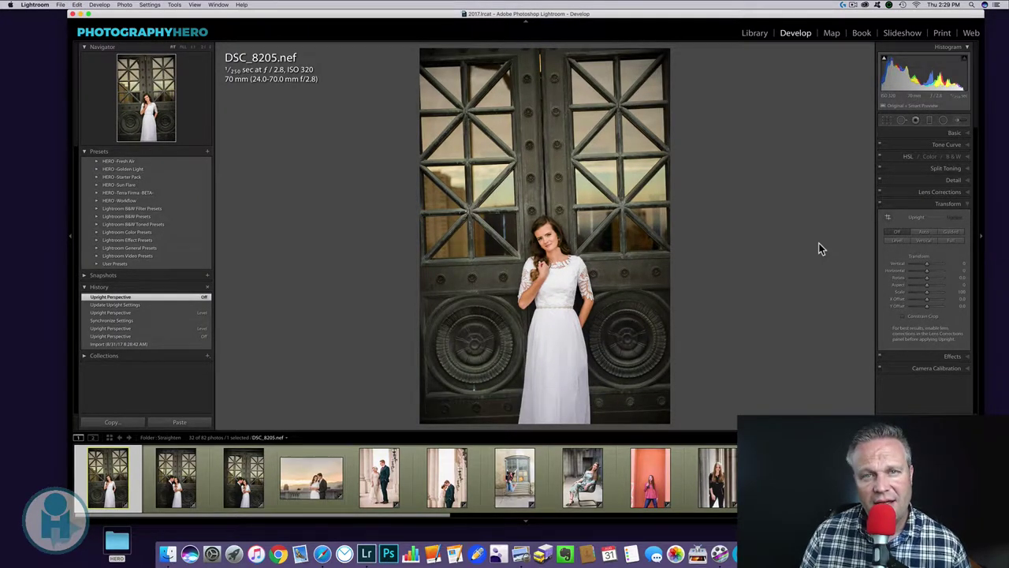
key(super+shift+z)
click(901, 230)
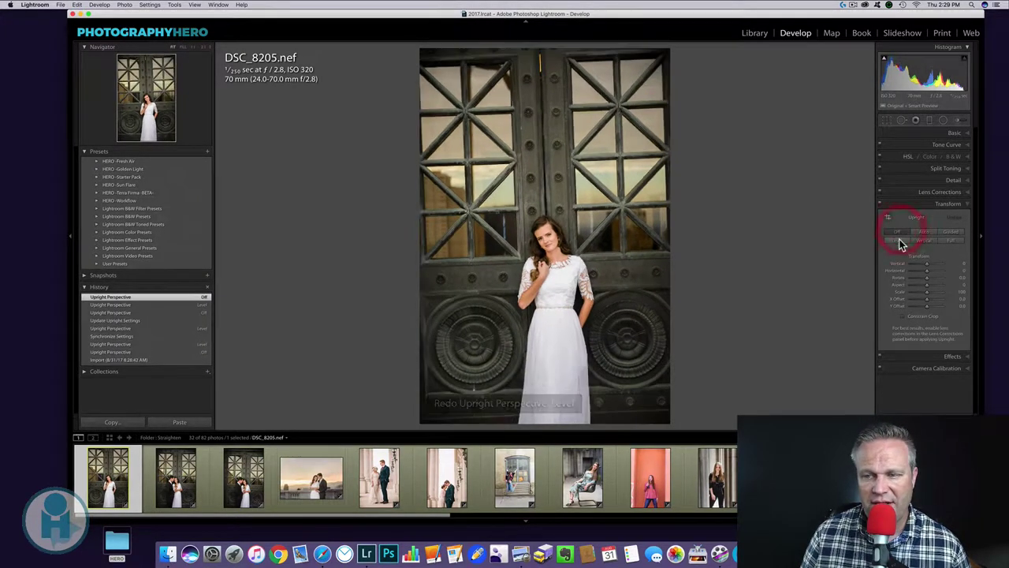
click(899, 240)
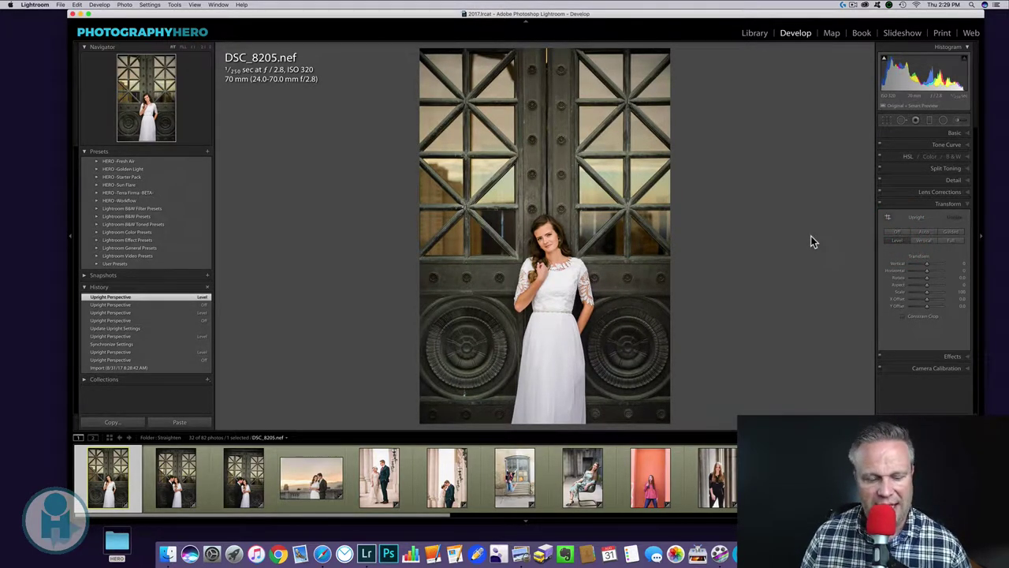
key(e)
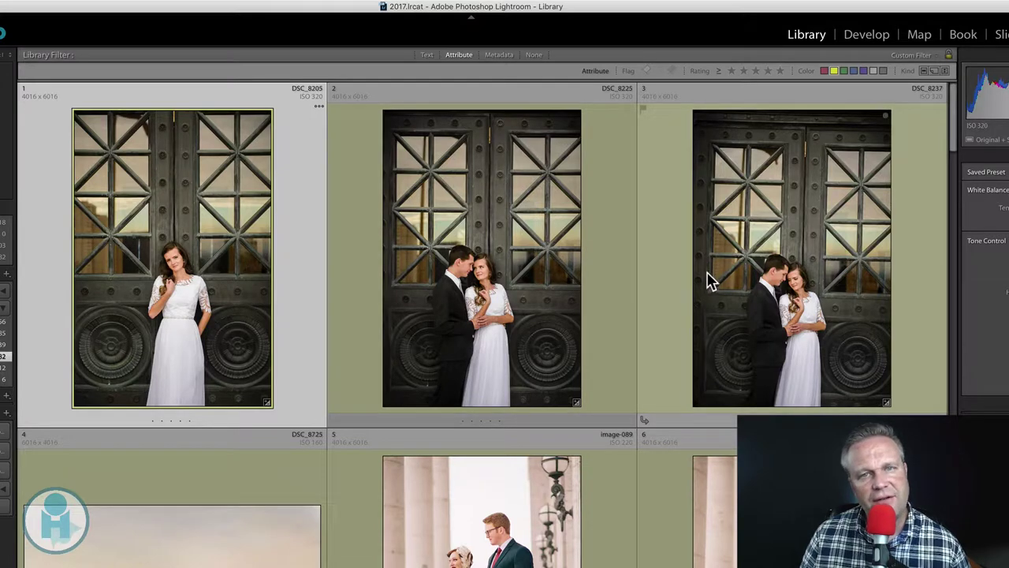
Sync DSC_8205's Transform settings to the next two door photos, then reopen Synchronize Settings
shift+click(726, 275)
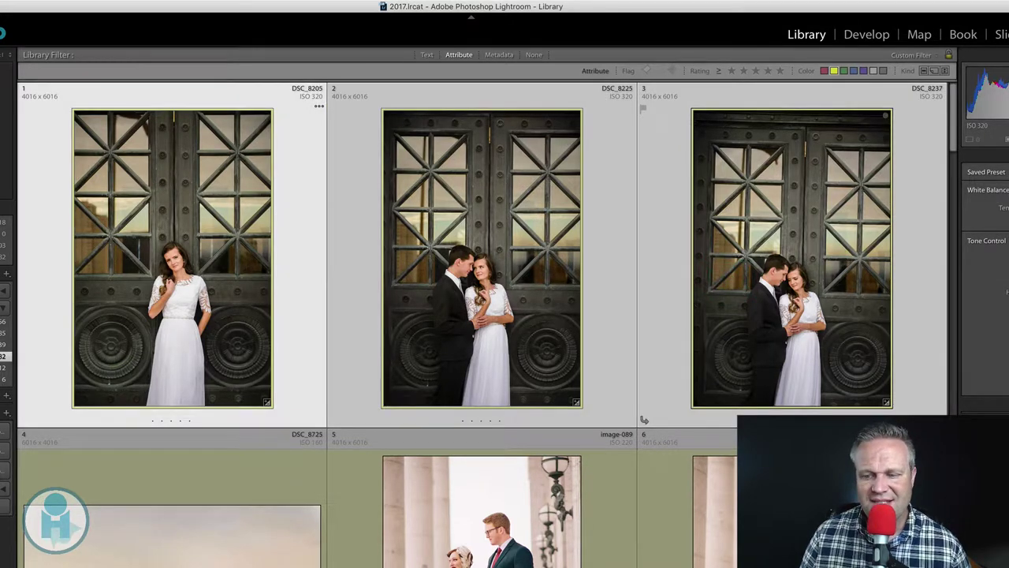
key(super+shift+s)
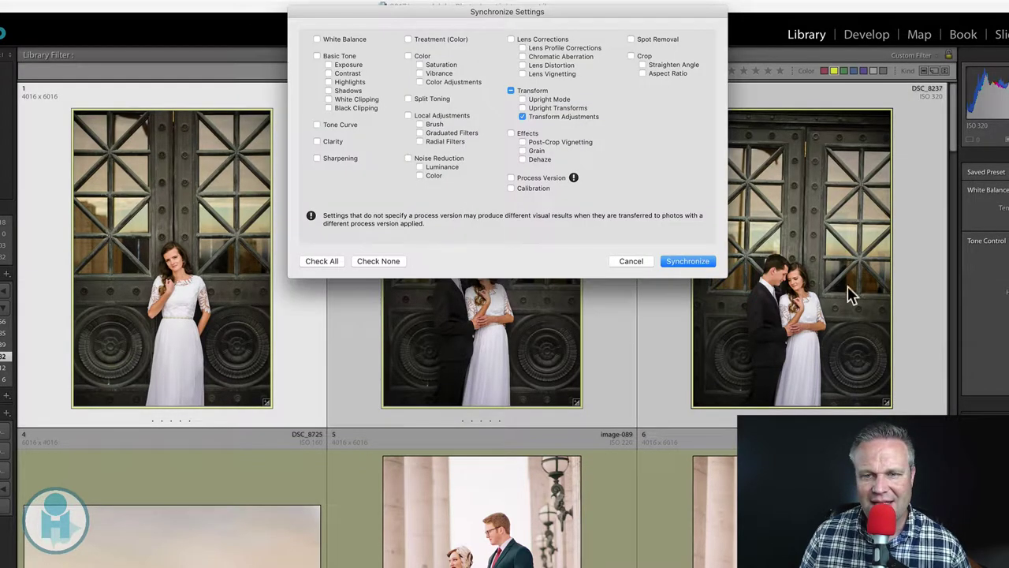
click(529, 90)
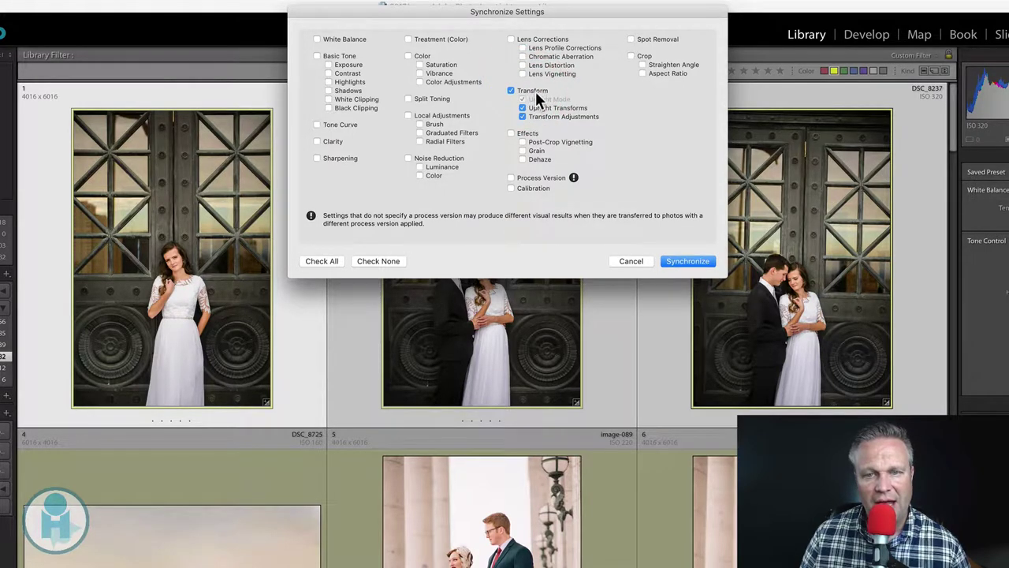
click(680, 259)
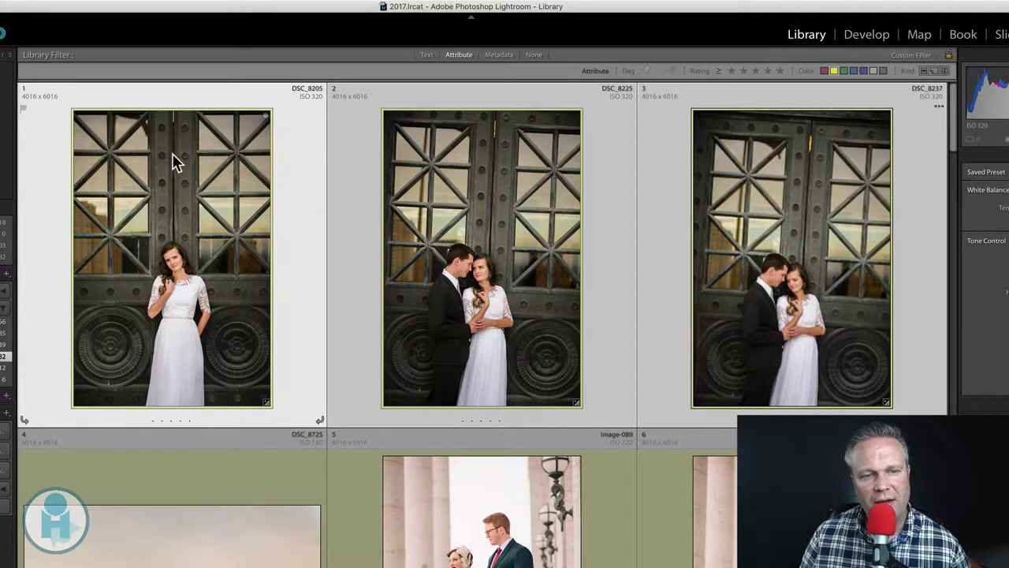
mouse_move(175, 162)
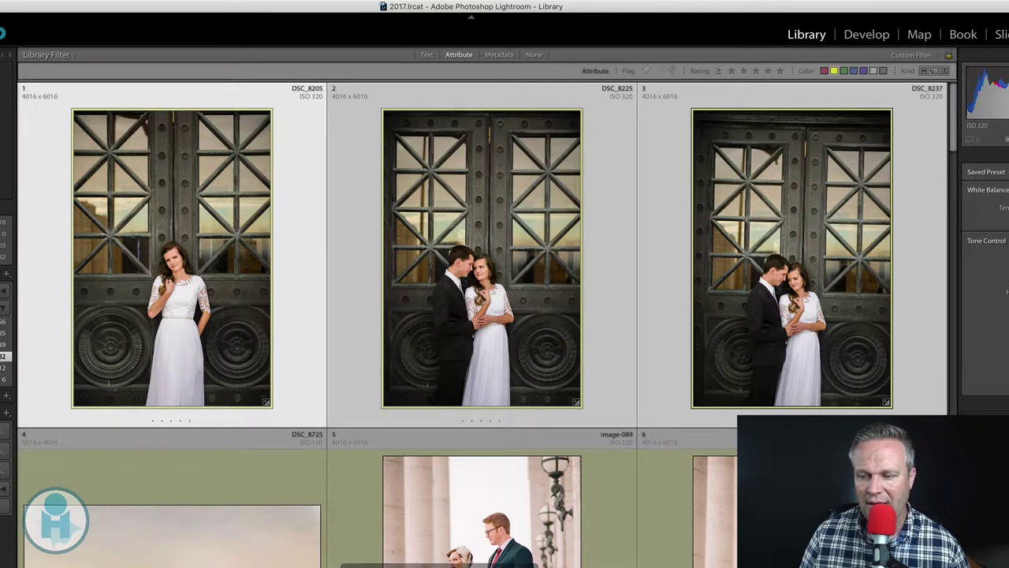
key(super+shift+s)
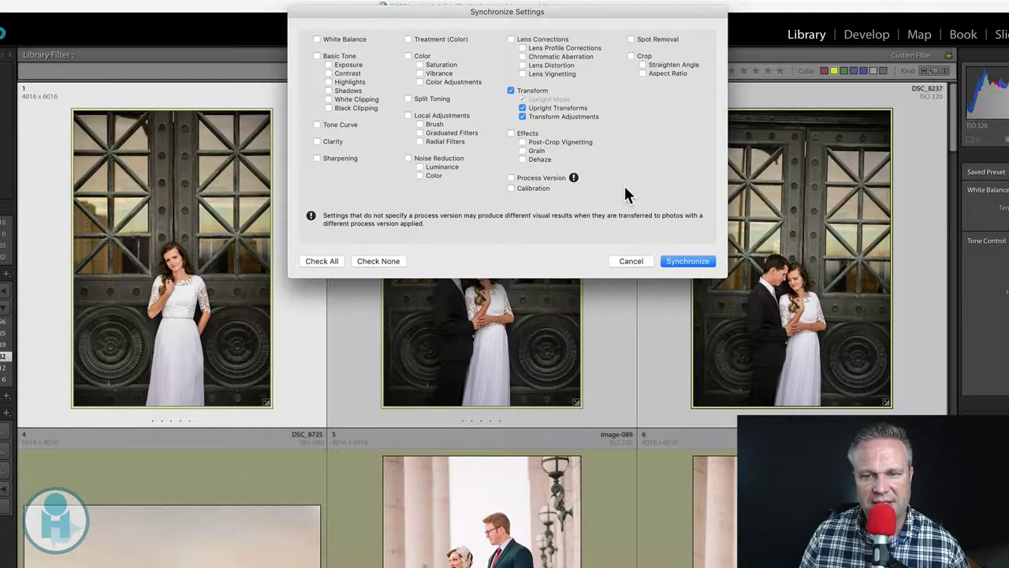
Cancel the sync dialog, switch to Develop, and reopen Synchronize Settings there
click(620, 258)
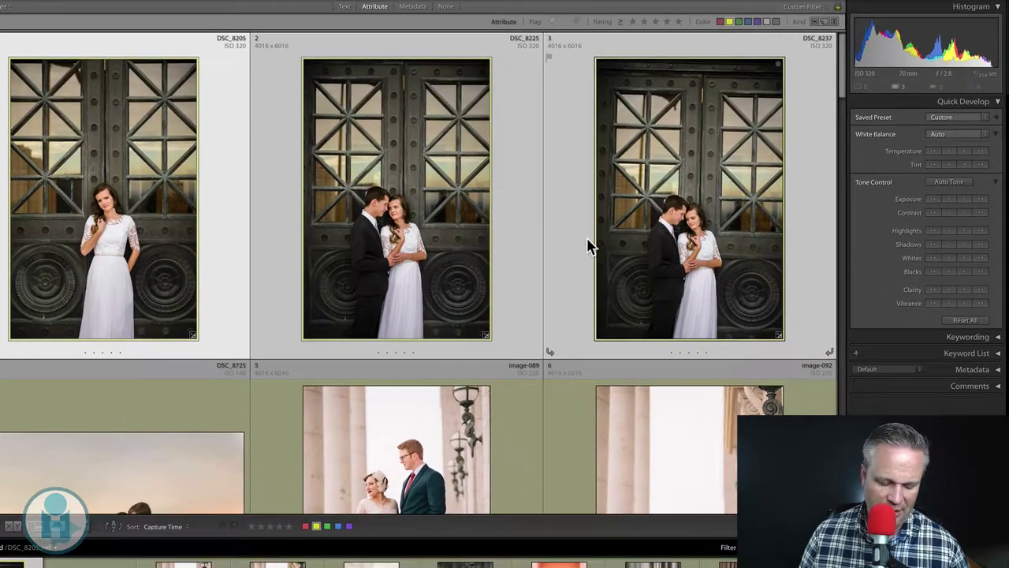
key(d)
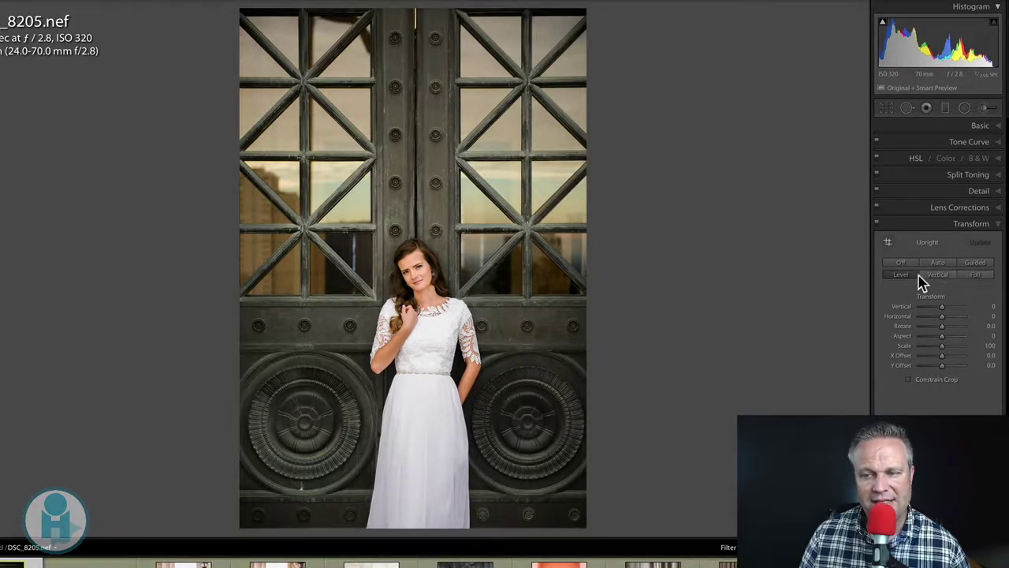
key(super+shift+s)
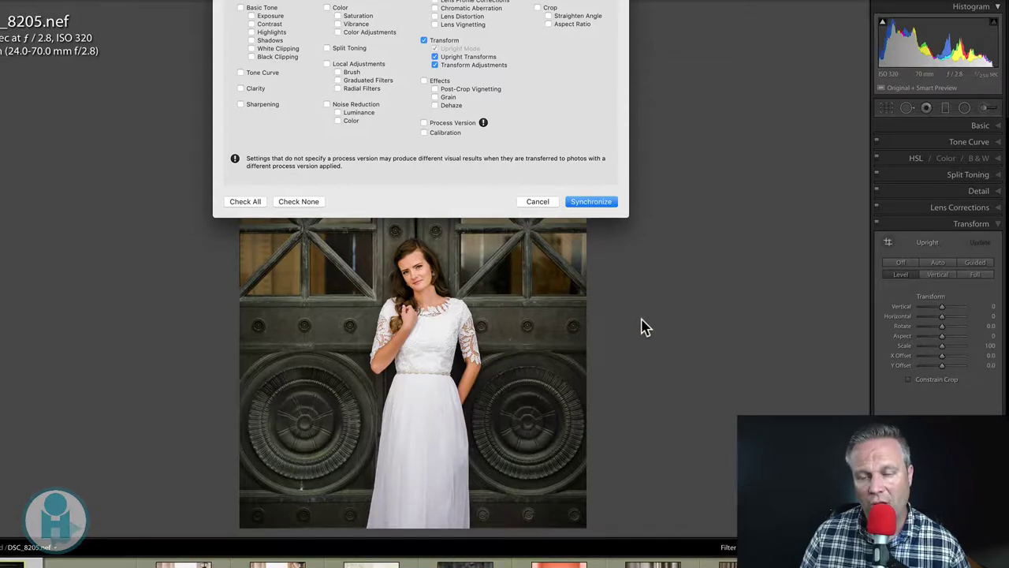
Sync only Upright Mode from DSC_8205 to DSC_8225 and DSC_8237, excluding Transform Adjustments
click(446, 57)
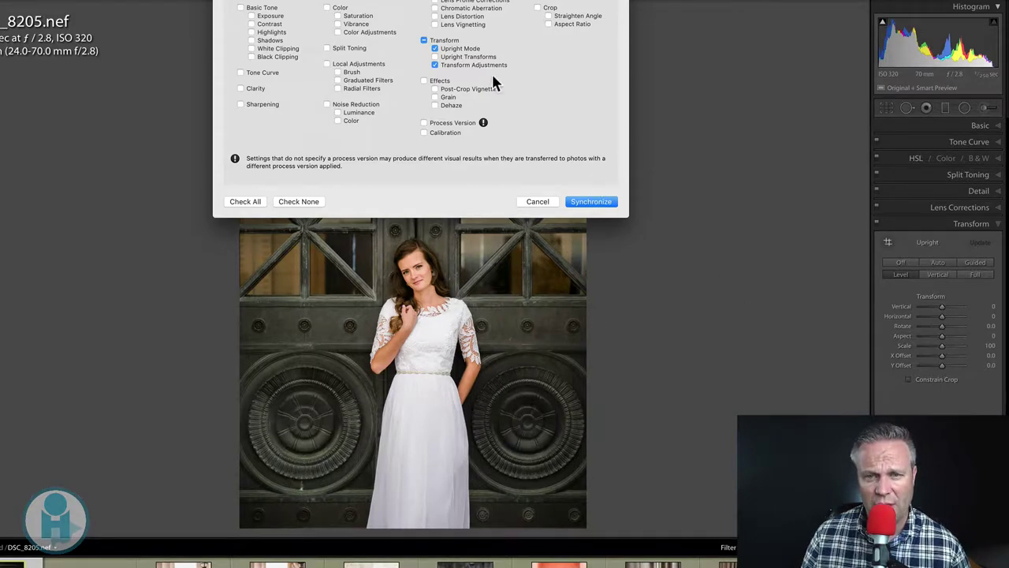
click(465, 65)
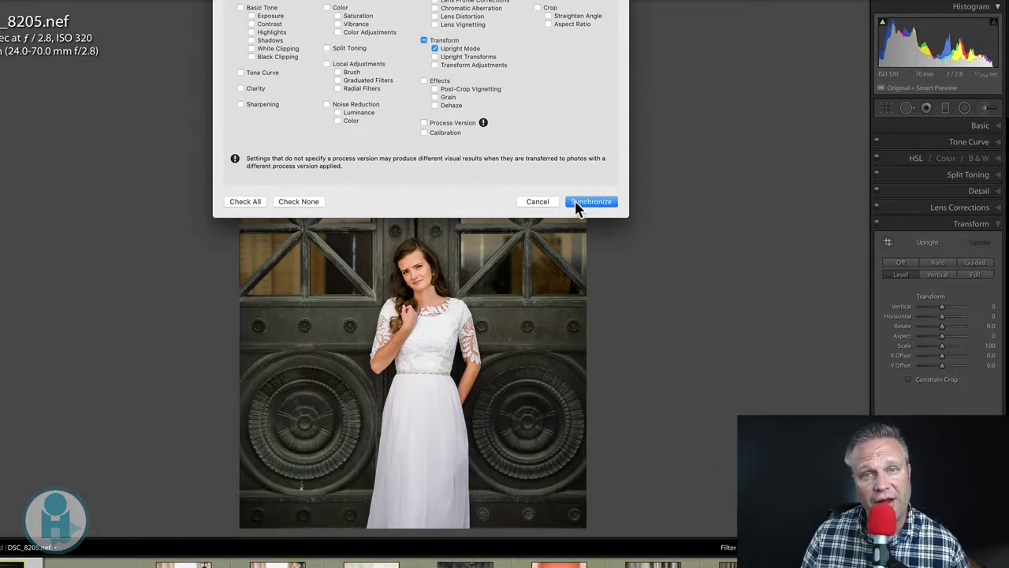
click(590, 203)
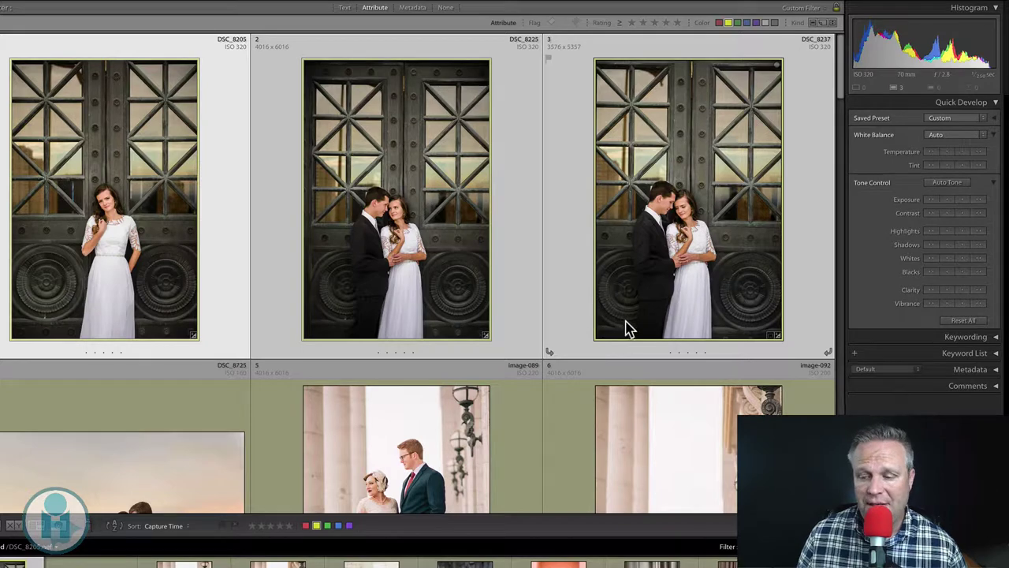
Resync only Upright Mode from DSC_8205 onto DSC_8225 and DSC_8237 from the grid
key(super+shift+s)
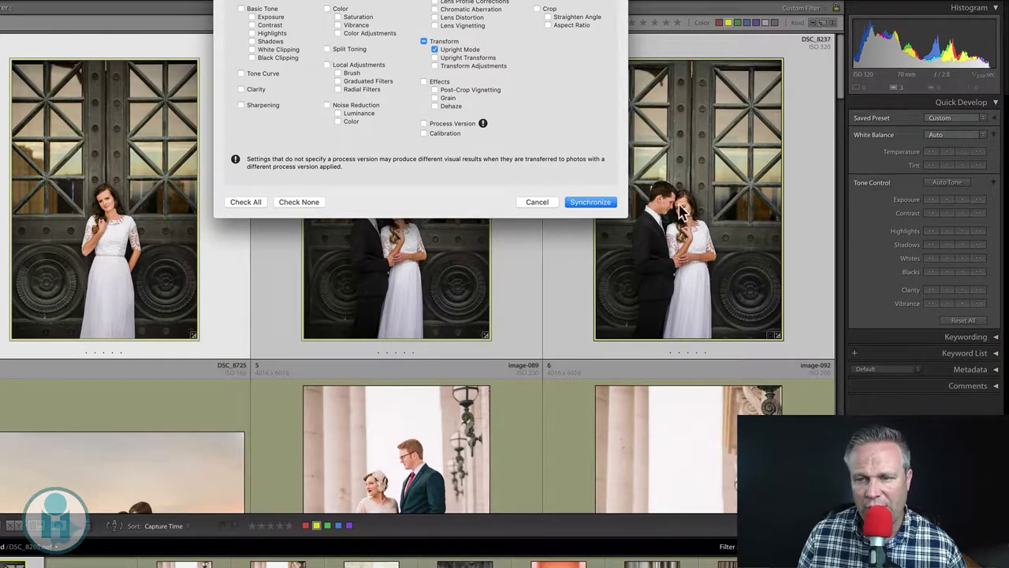
click(591, 202)
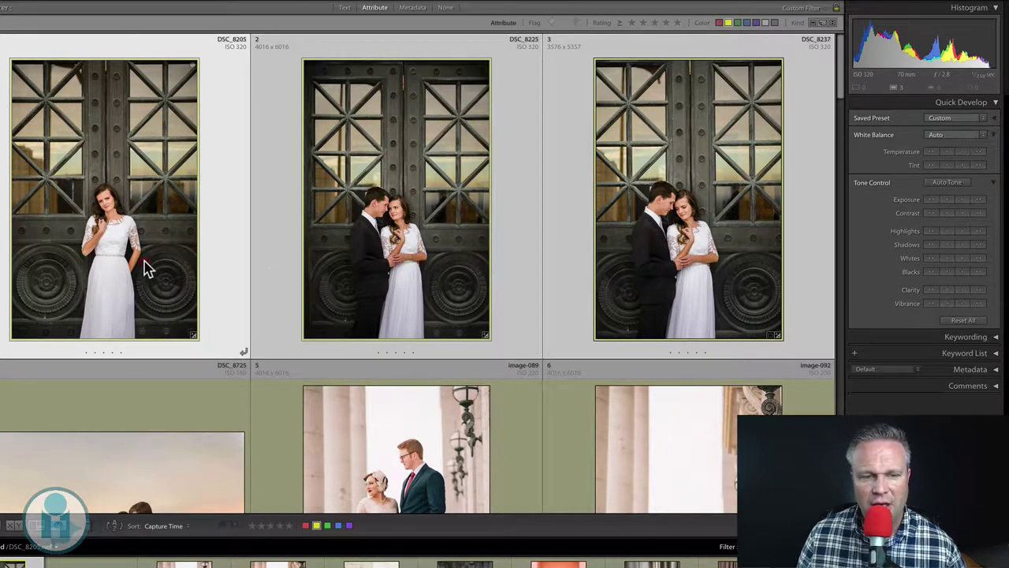
Reset the Develop settings of the two couple photos, DSC_8225 and DSC_8237
key(Right)
super+click(619, 220)
super+click(418, 229)
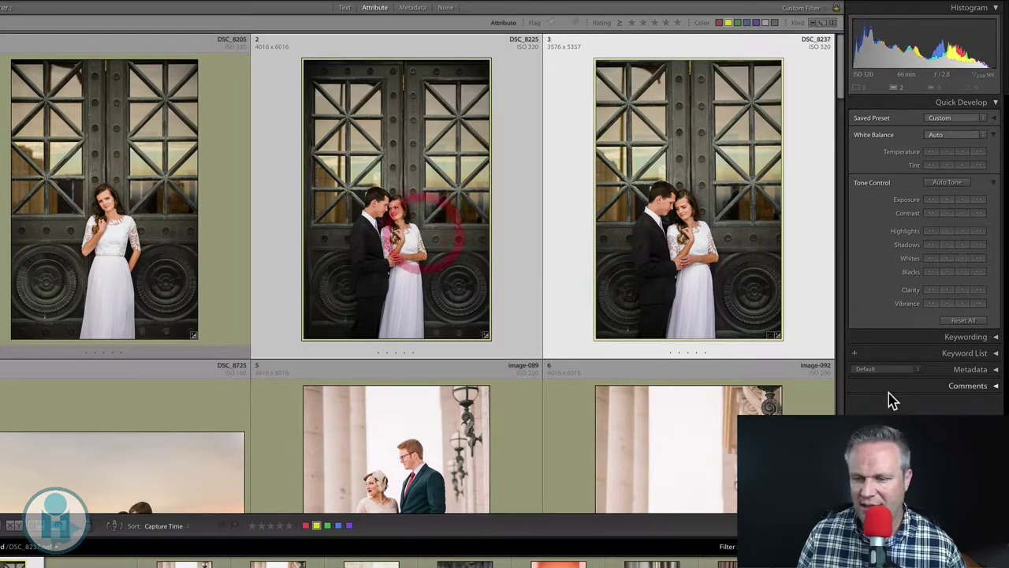
right_click(707, 235)
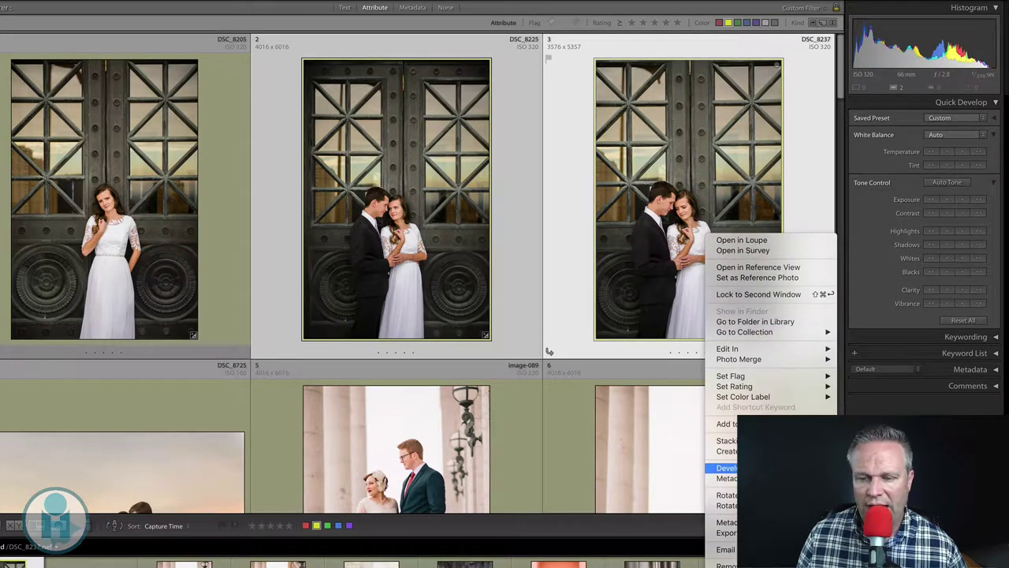
click(875, 478)
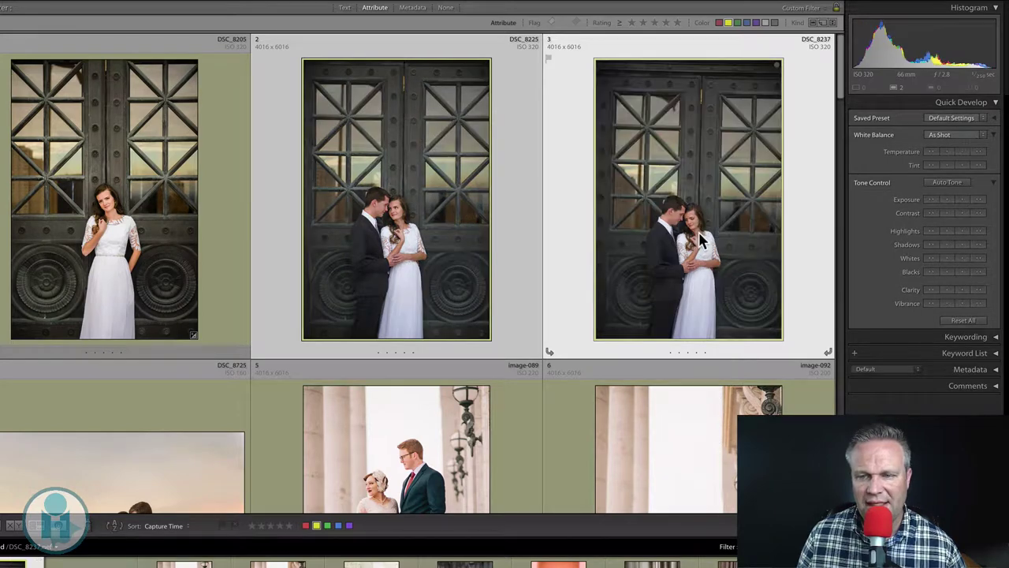
Sync all of DSC_8205's settings except Upright Transforms and Transform Adjustments to the couple photos
super+click(133, 228)
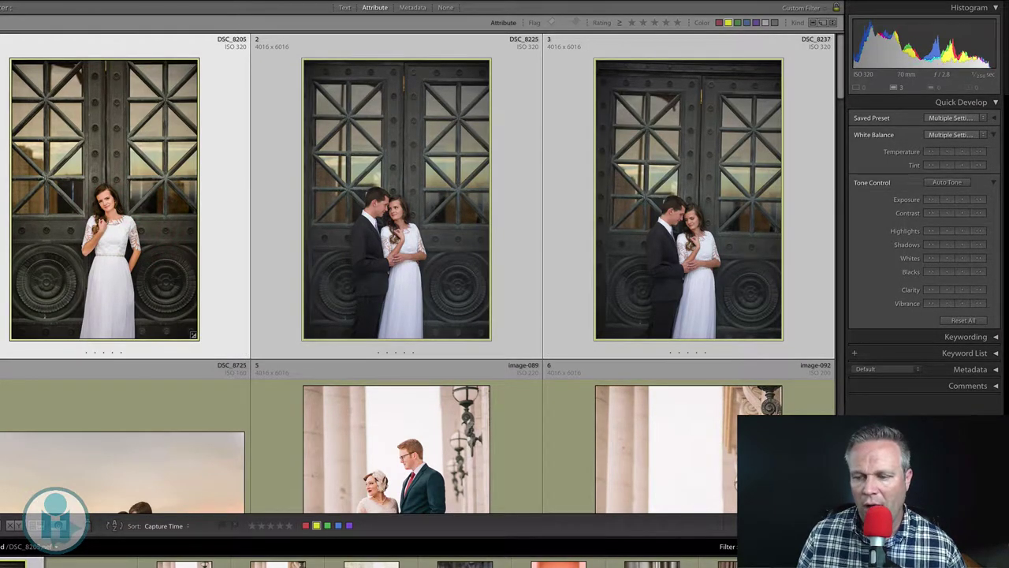
key(super+shift+s)
click(240, 203)
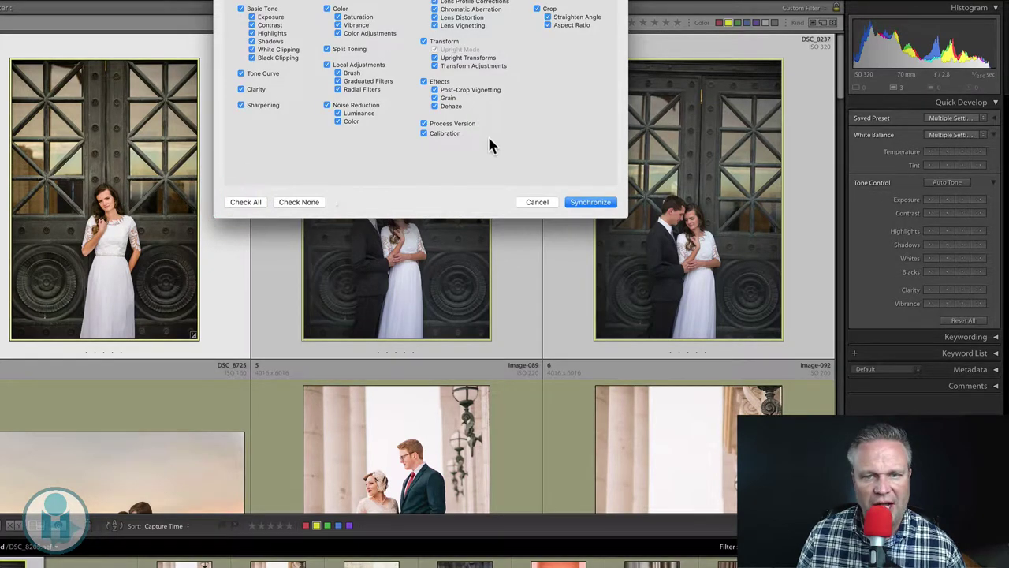
click(451, 58)
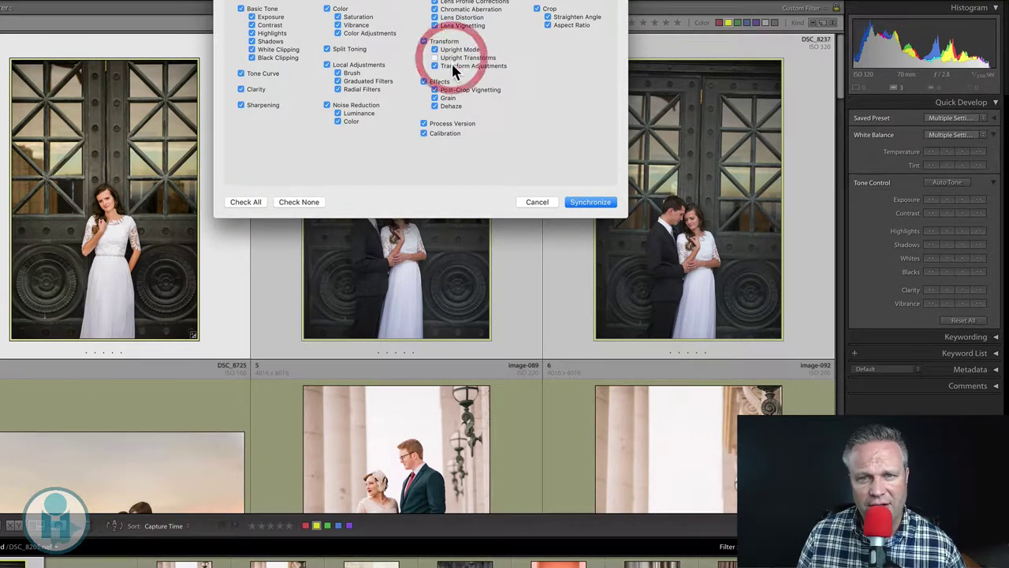
click(589, 203)
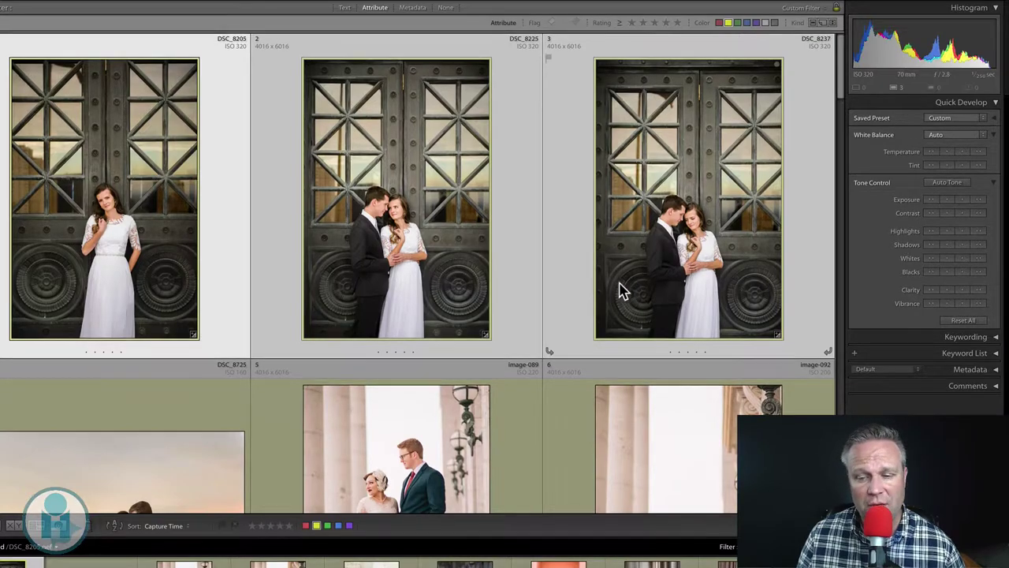
Open DSC_8355, the boy among columns, in Develop and straighten its columns with Upright
scroll(615, 289, down, 6)
scroll(540, 335, down, 6)
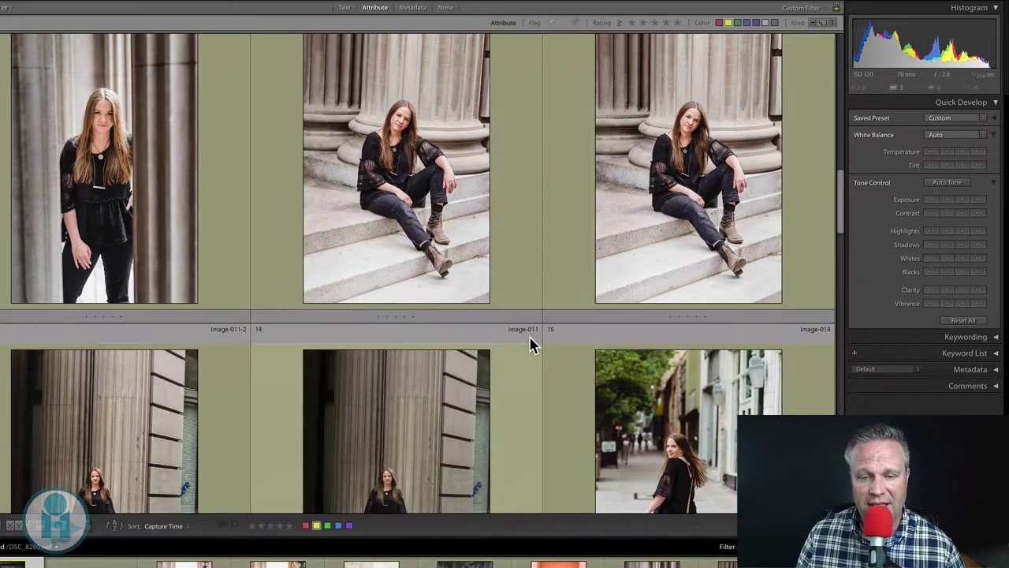
scroll(527, 355, down, 6)
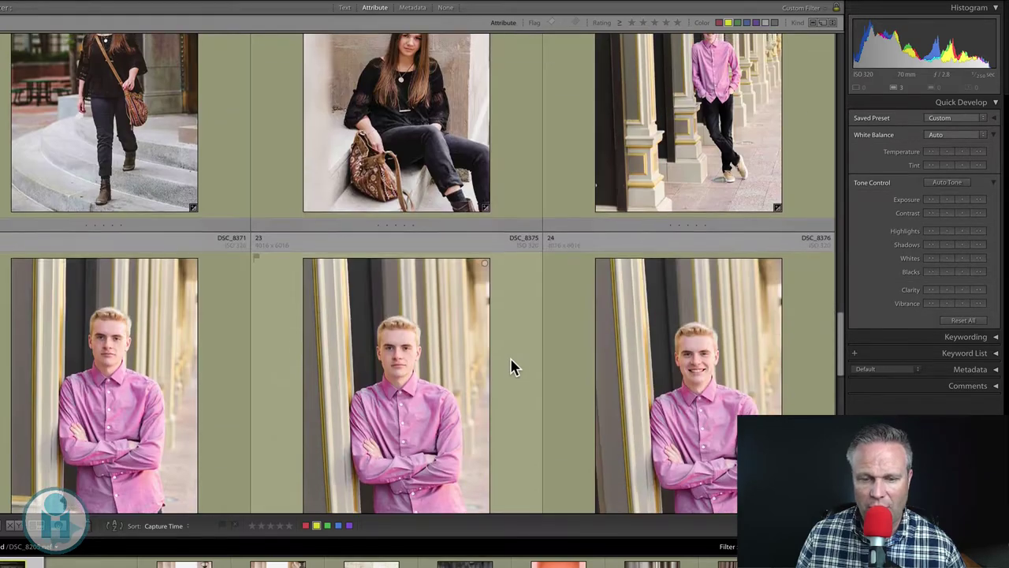
scroll(511, 367, up, 3)
click(683, 275)
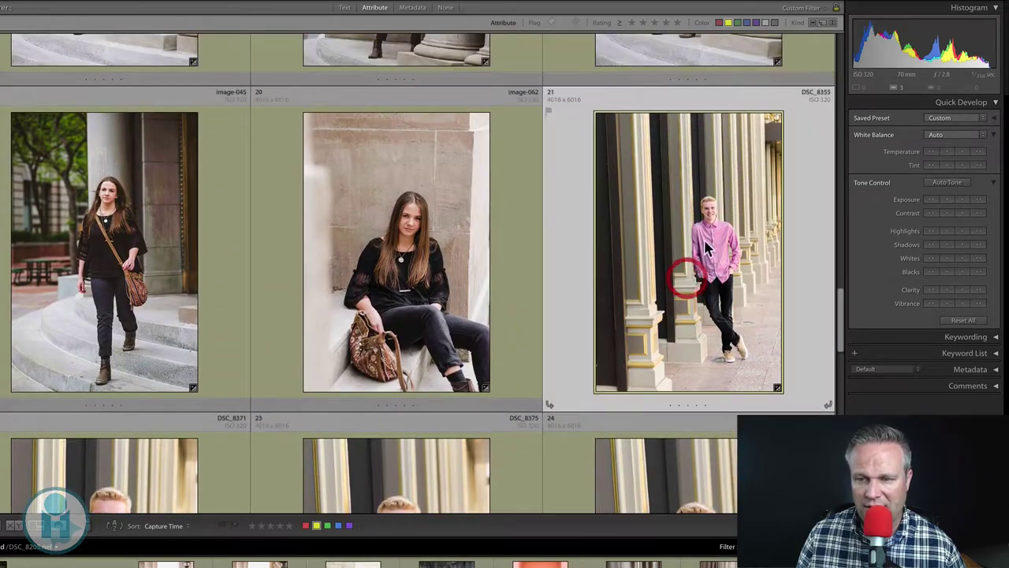
scroll(670, 268, down, 4)
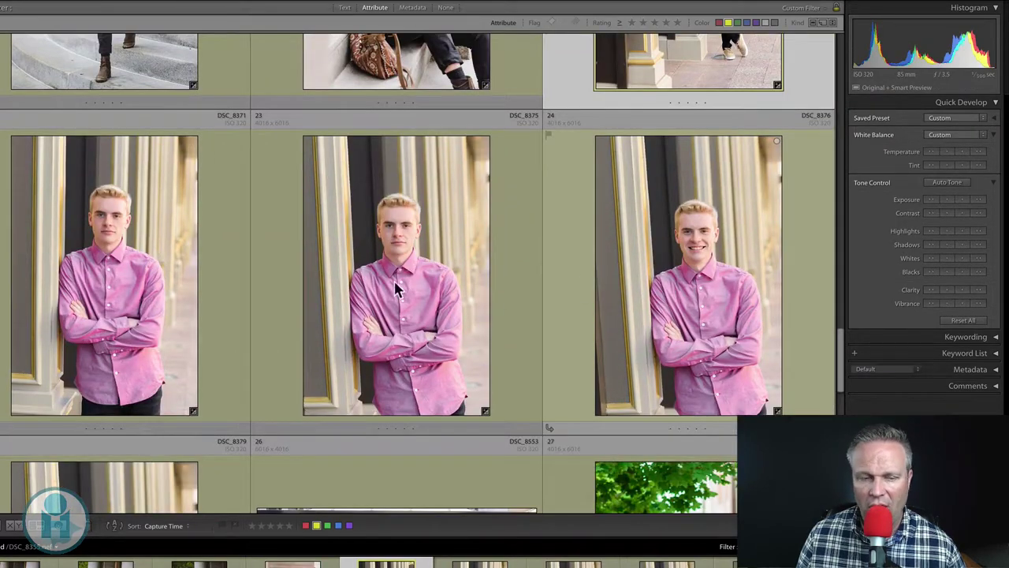
scroll(496, 261, up, 2)
scroll(670, 394, down, 2)
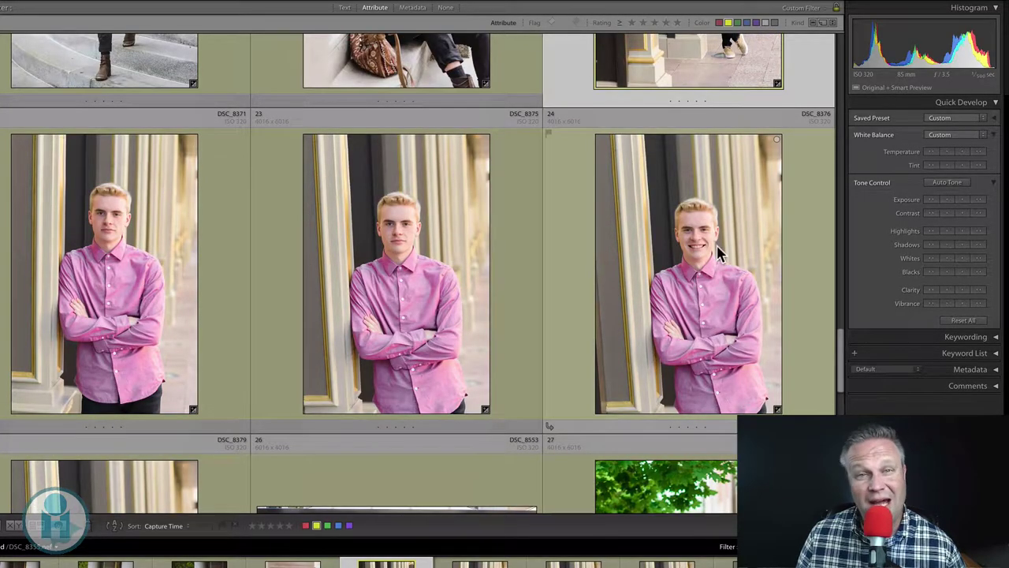
scroll(712, 249, down, 1)
scroll(713, 250, up, 3)
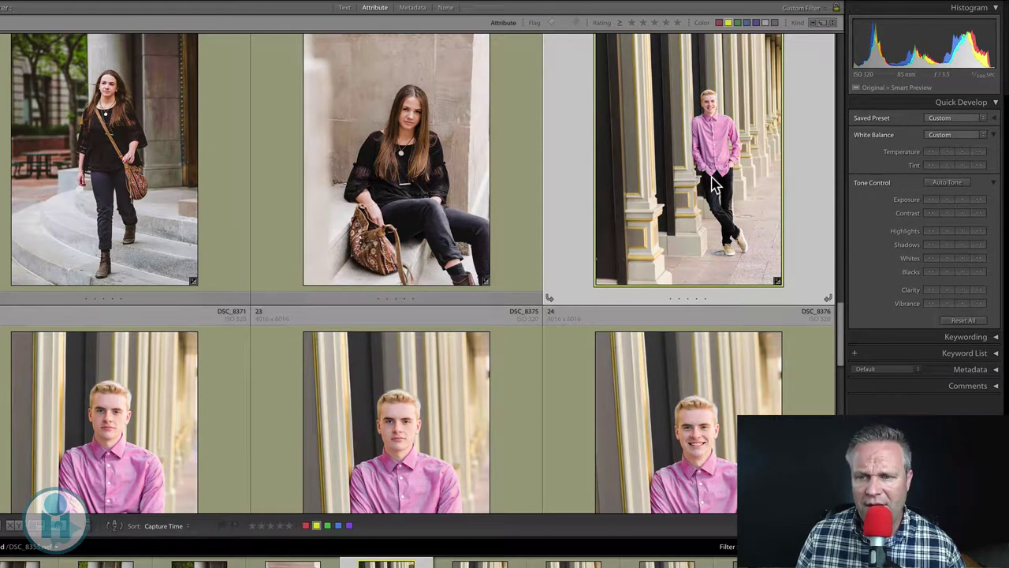
key(d)
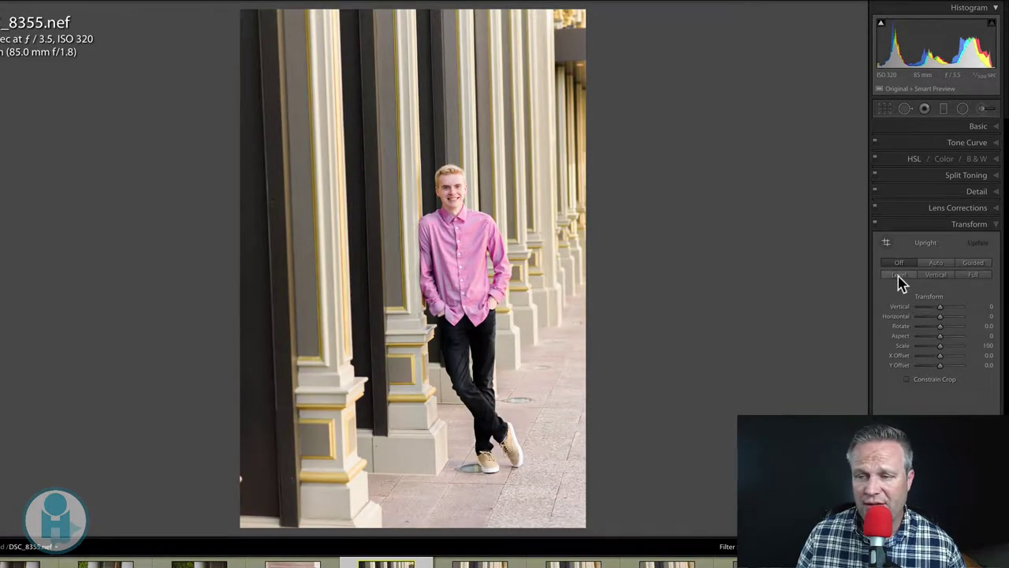
click(899, 278)
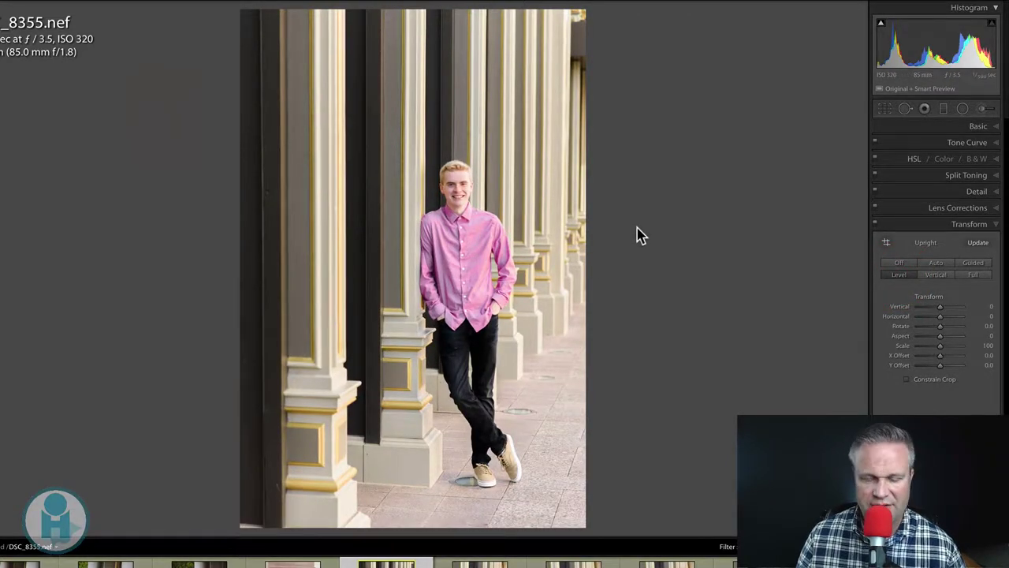
Sync DSC_8355's Upright Mode to the close-ups DSC_8371, DSC_8375 and DSC_8376
key(g)
scroll(641, 234, down, 2)
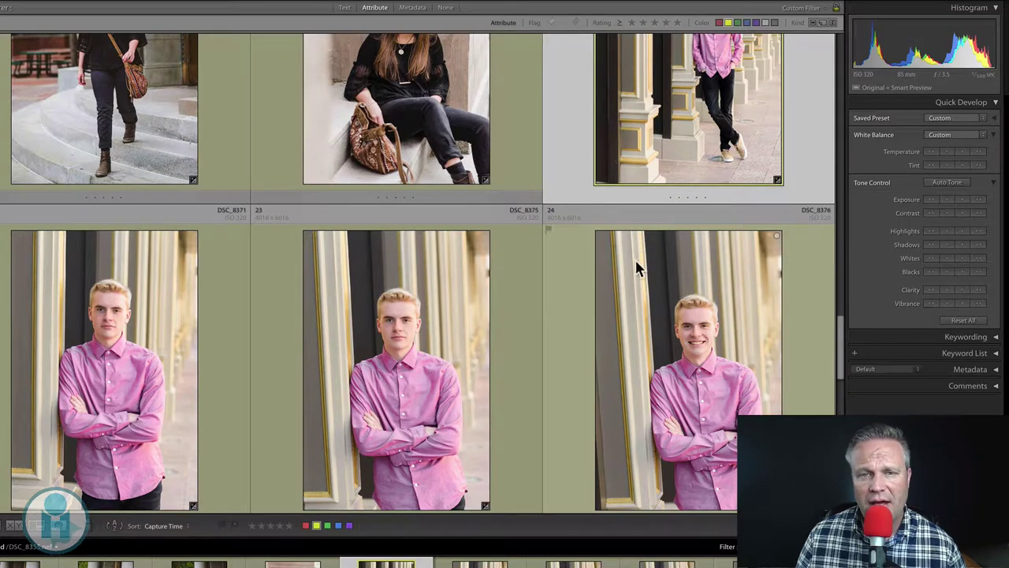
scroll(615, 287, down, 3)
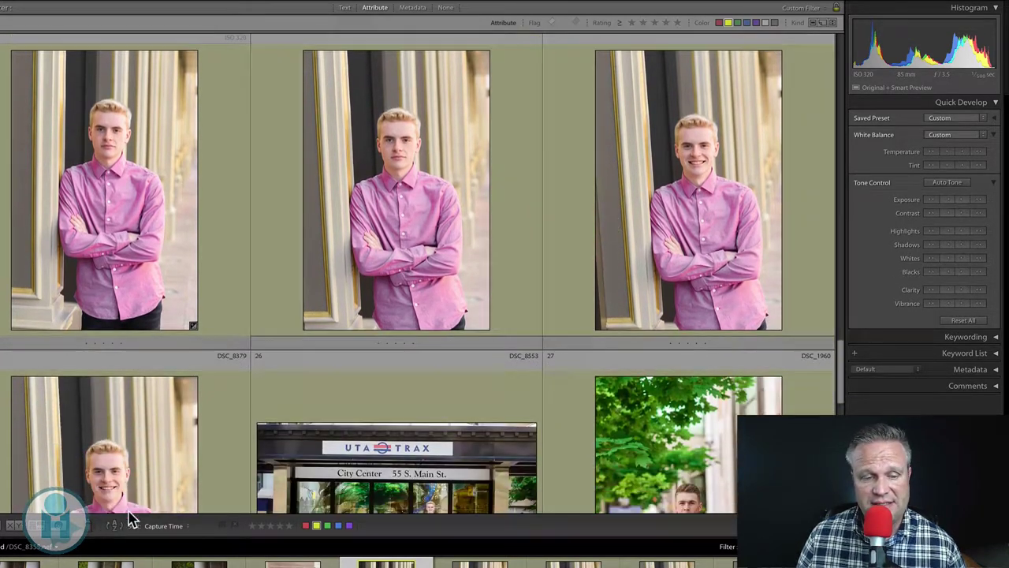
shift+click(132, 506)
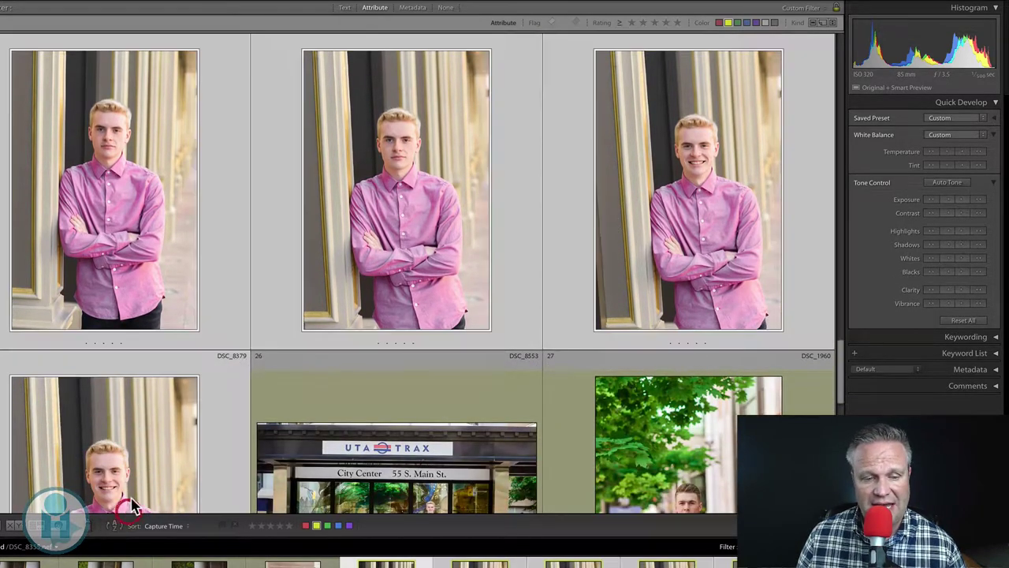
scroll(442, 316, up, 2)
key(super+shift+s)
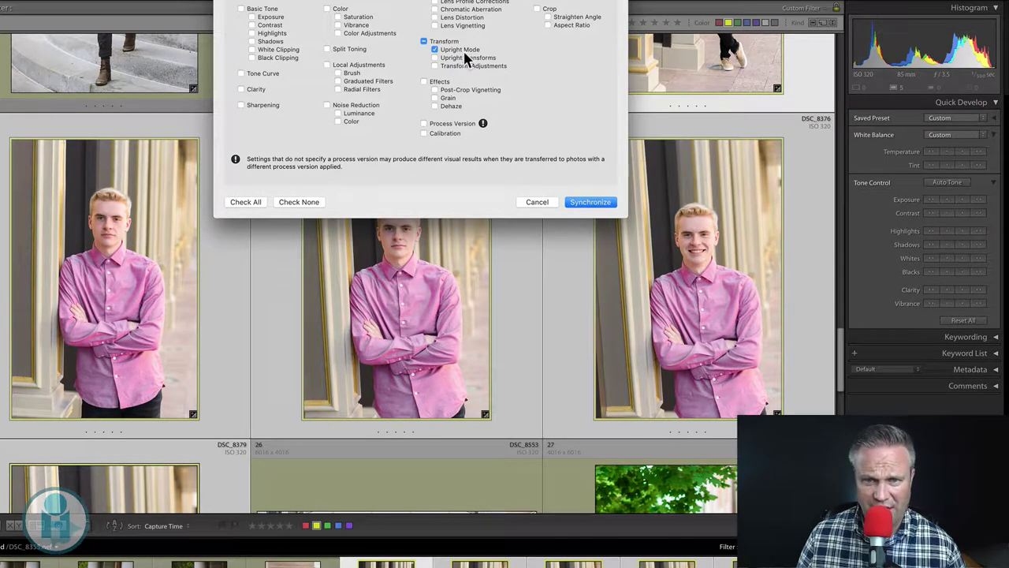
click(583, 202)
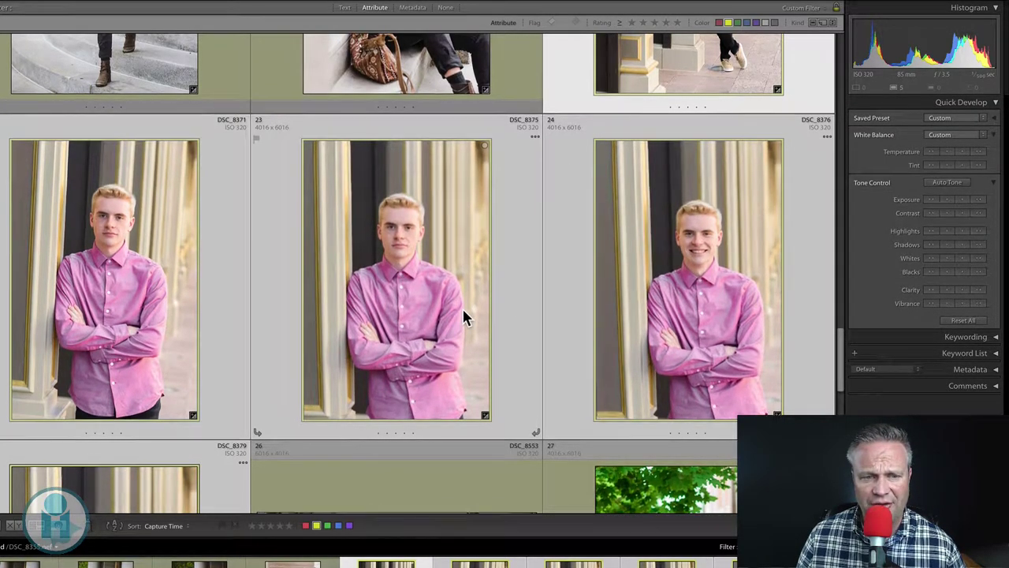
scroll(599, 289, up, 3)
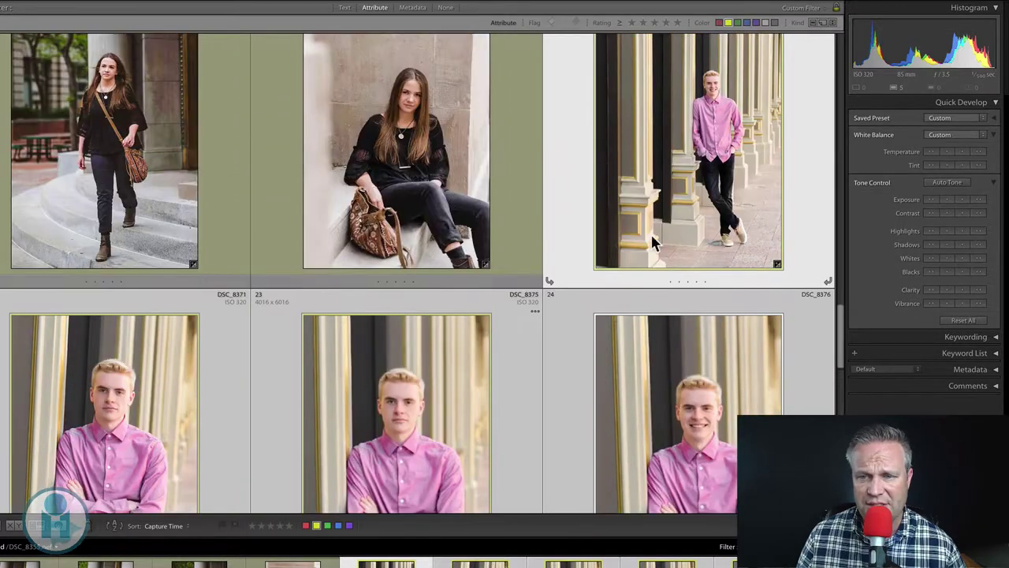
Open DSC_8371 in Develop and recalculate its Upright correction
double_click(676, 162)
key(Right)
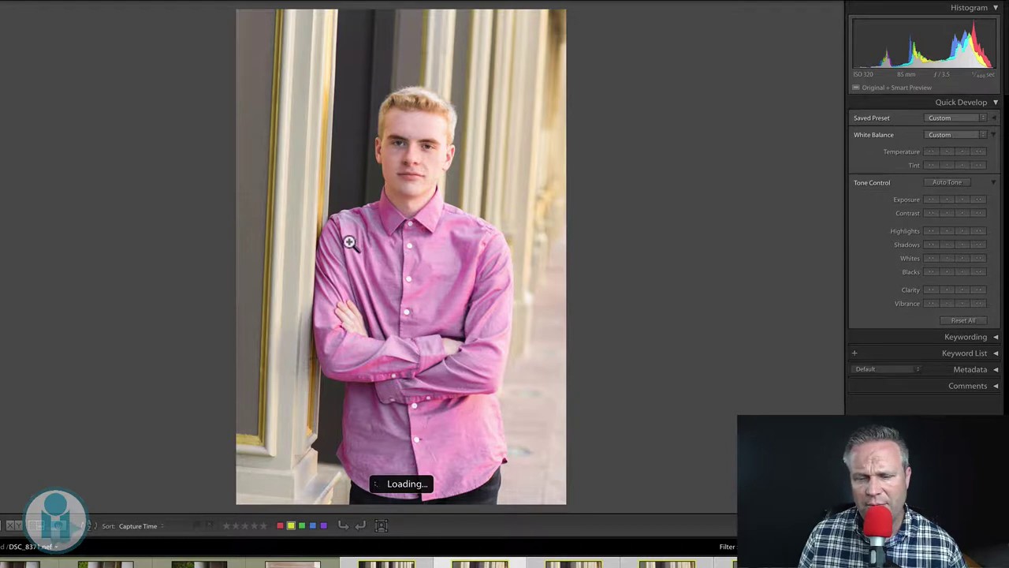
key(d)
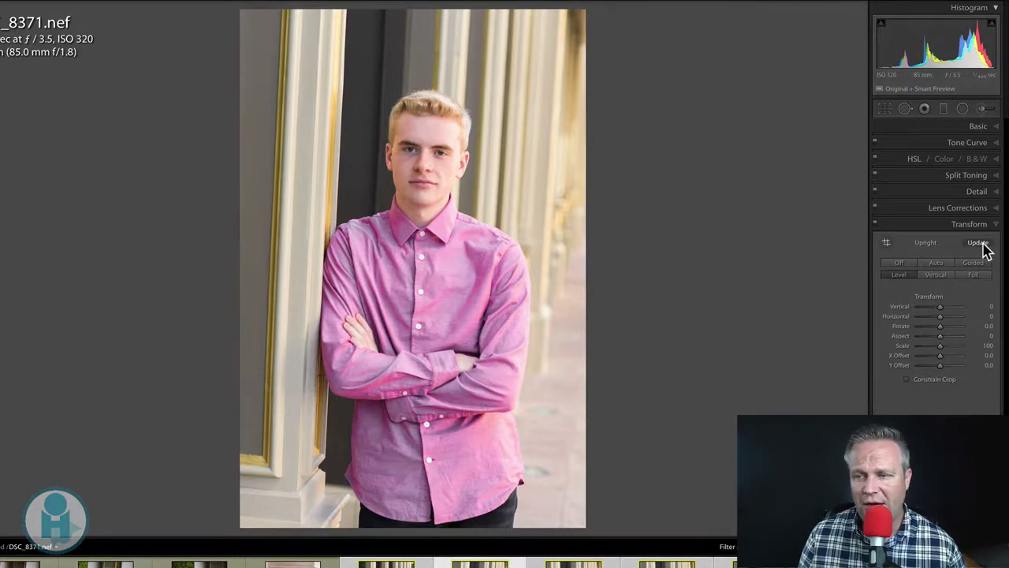
click(983, 247)
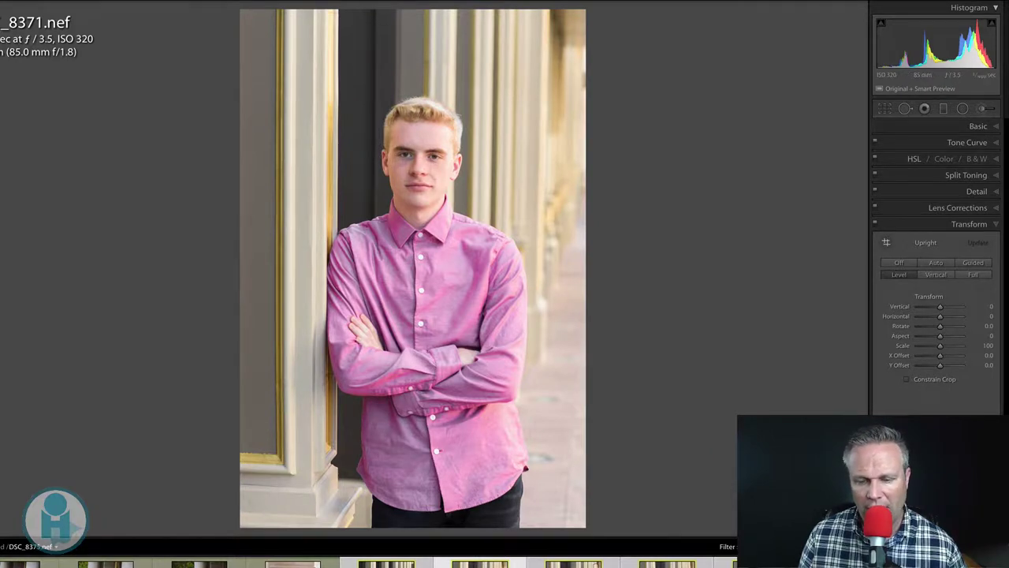
Step through close-ups DSC_8375 and DSC_8376 to DSC_8379 to check their straightened columns
key(Right)
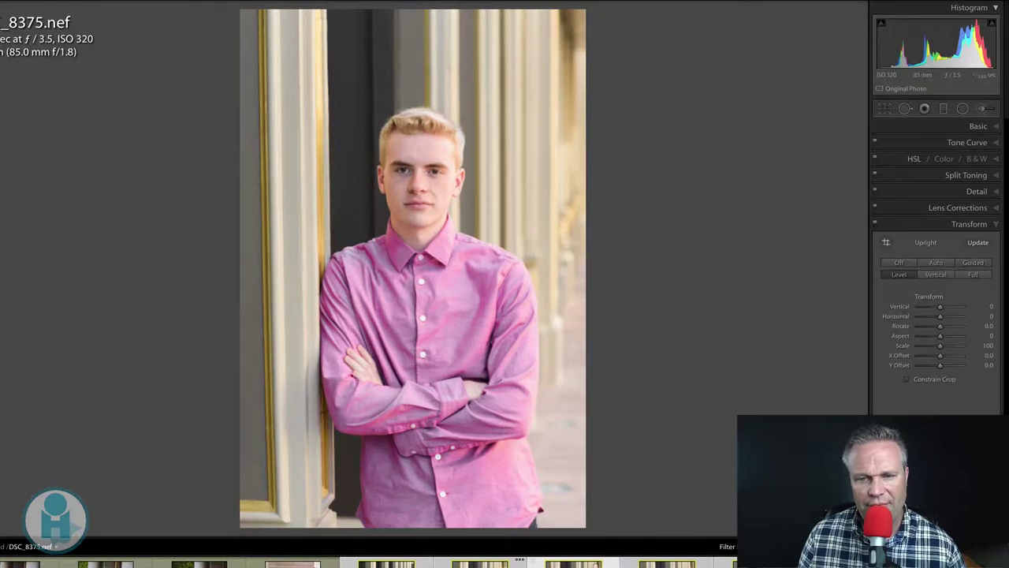
key(Right)
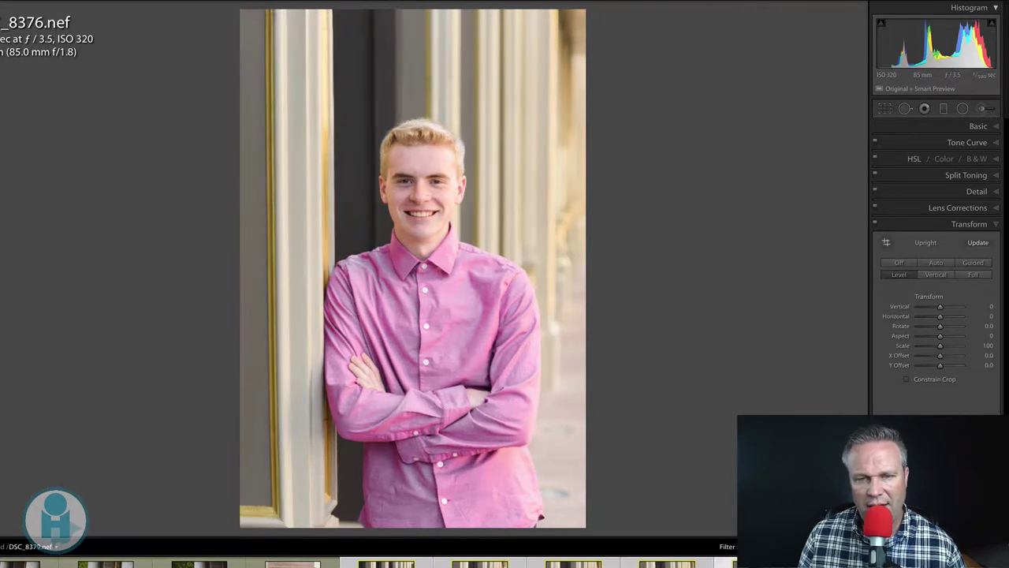
key(Right)
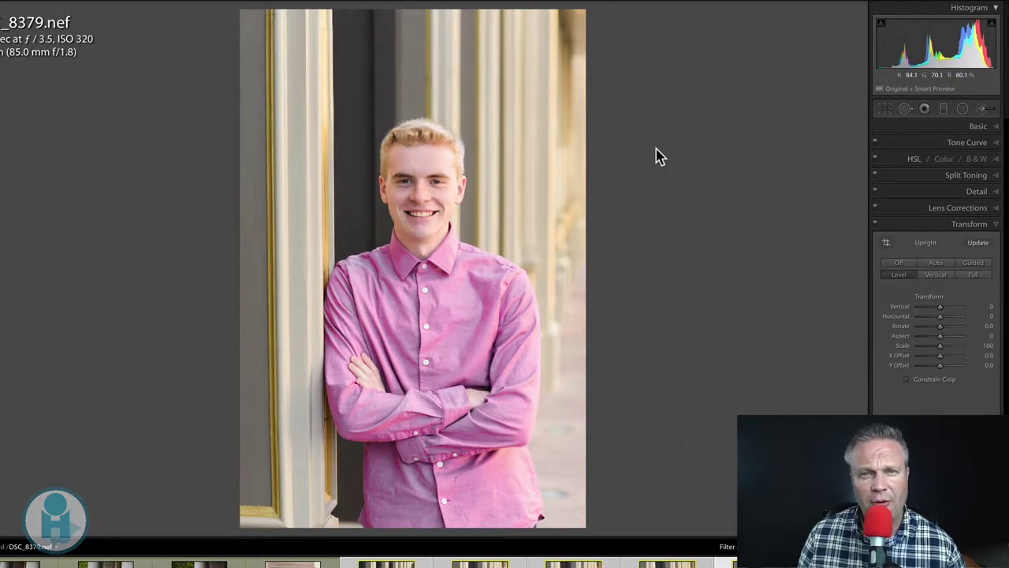
Find portrait DSC_0009 in the grid, open it in Develop, and apply Upright Level
key(e)
key(g)
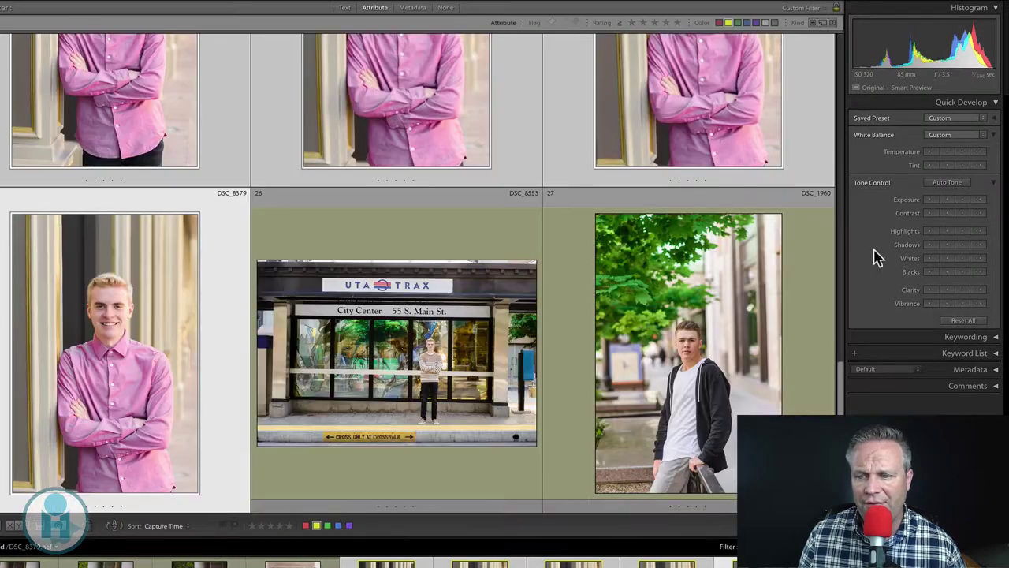
scroll(552, 237, up, 2)
scroll(599, 150, up, 1)
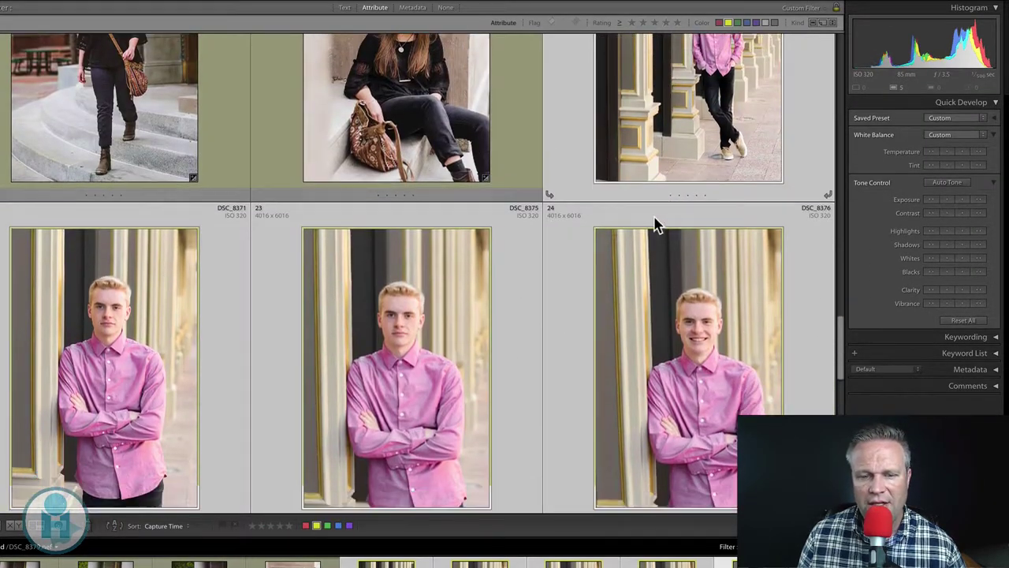
scroll(118, 305, down, 3)
scroll(136, 297, down, 8)
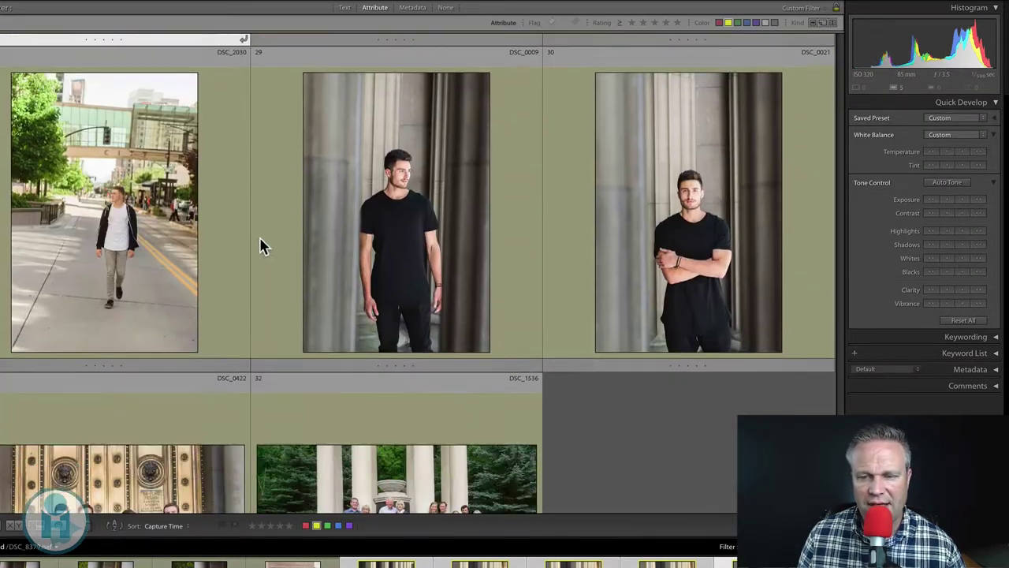
scroll(260, 249, up, 2)
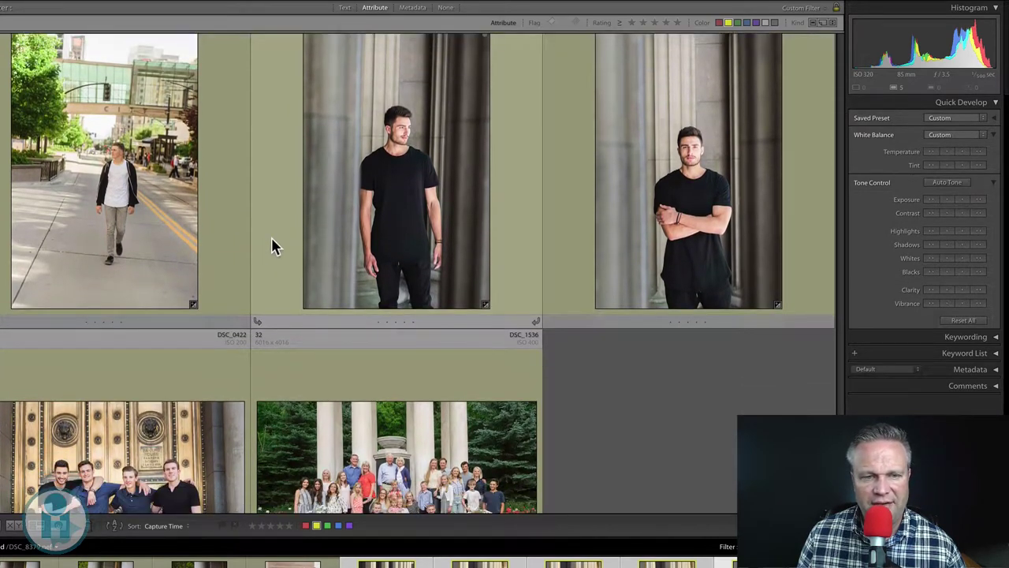
click(383, 202)
key(d)
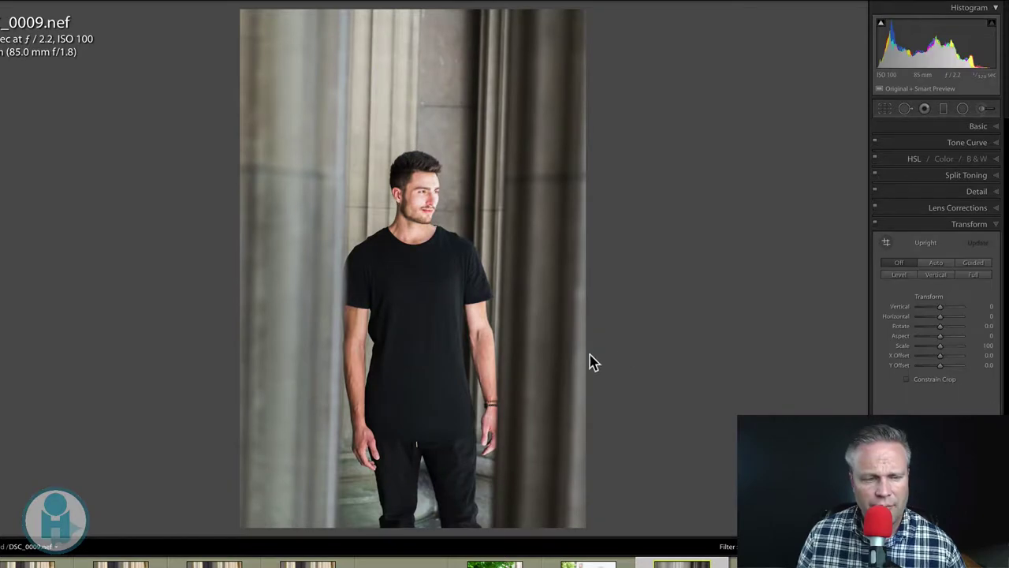
click(884, 273)
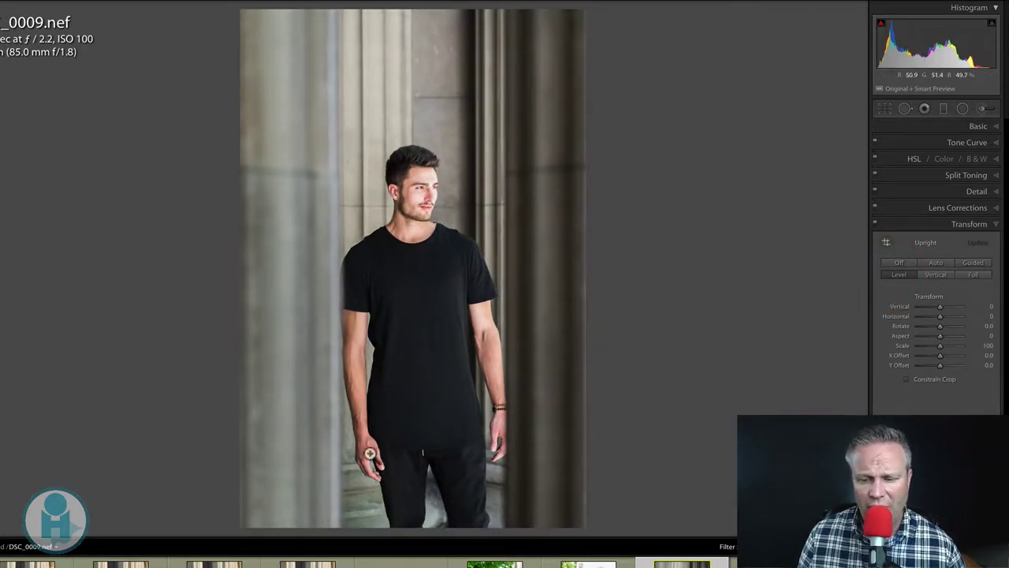
Select the photos through the family group shot and sync Upright Mode to them
key(g)
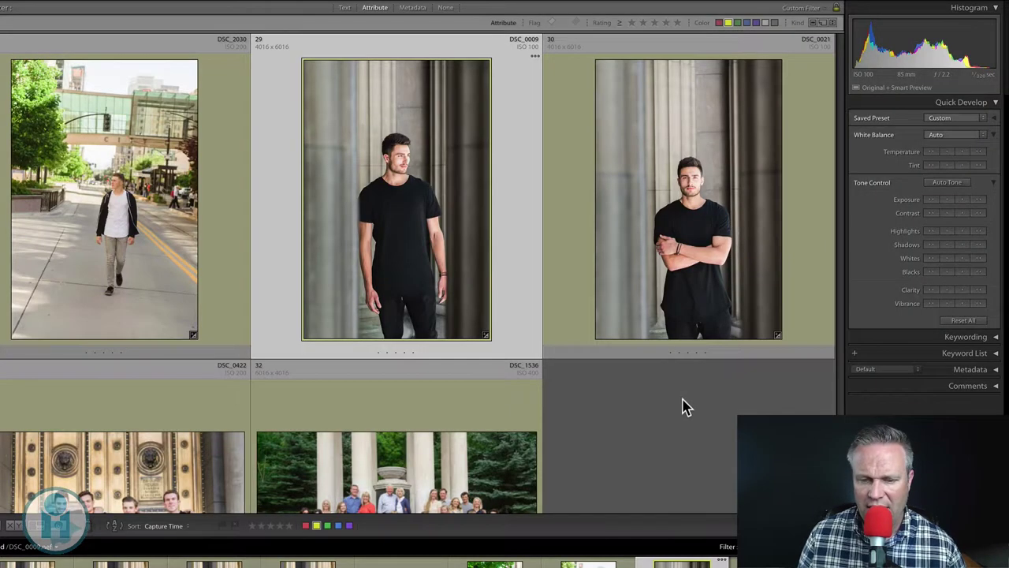
scroll(631, 417, down, 2)
click(499, 402)
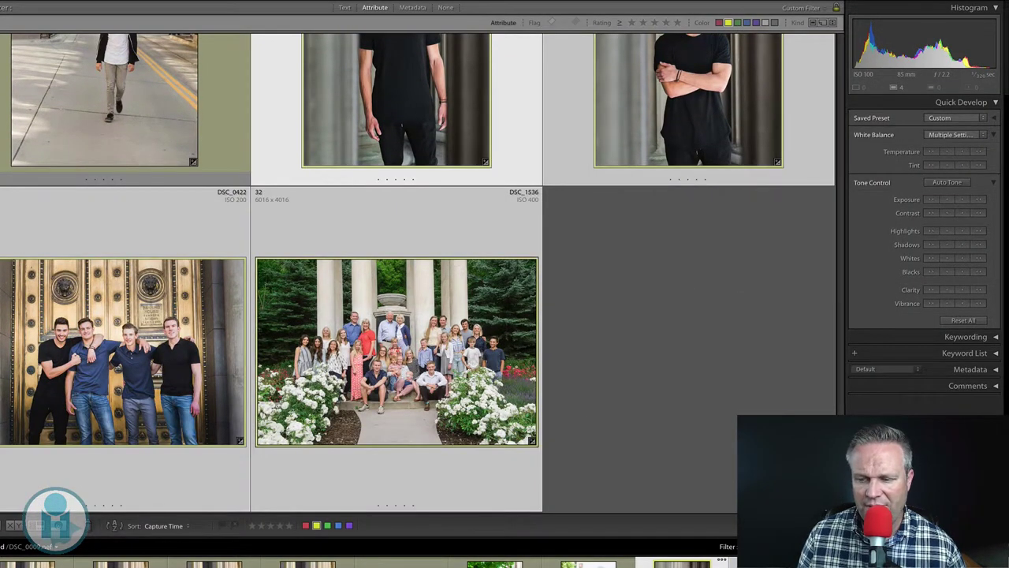
key(super+shift+s)
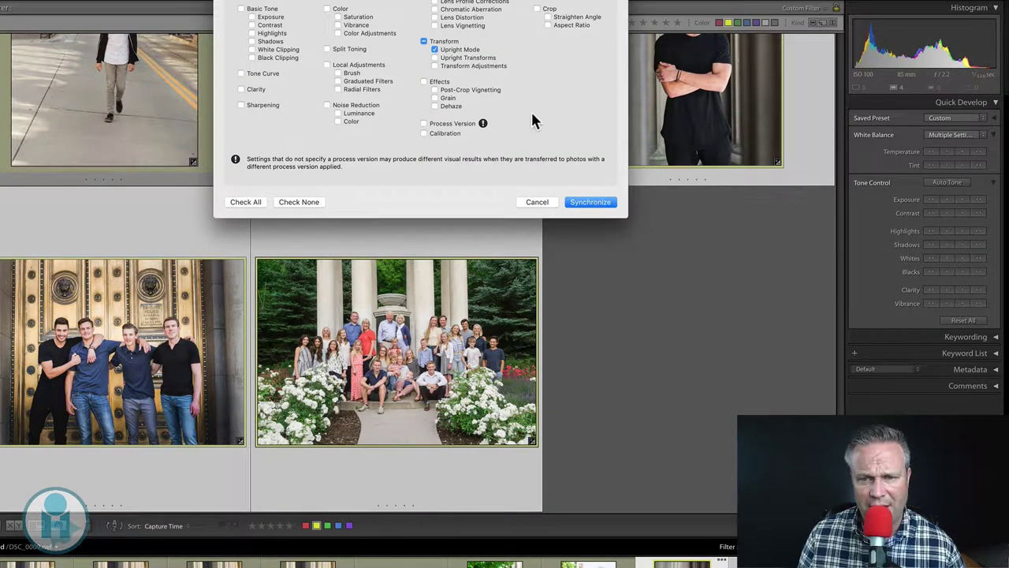
click(585, 205)
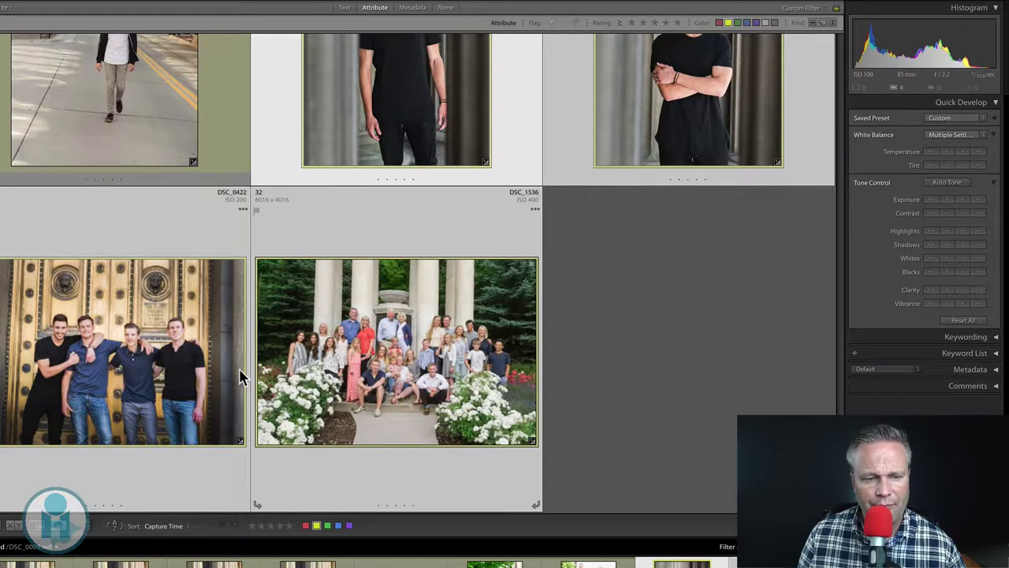
scroll(418, 339, up, 2)
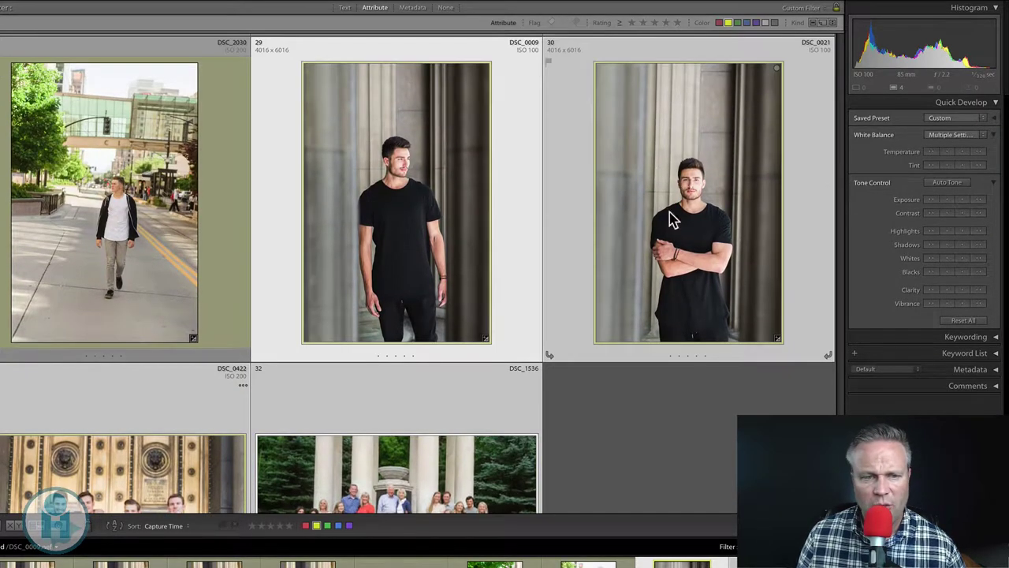
Open DSC_8553, the UTA TRAX station photo, in Develop and choose Guided Upright
scroll(379, 347, up, 5)
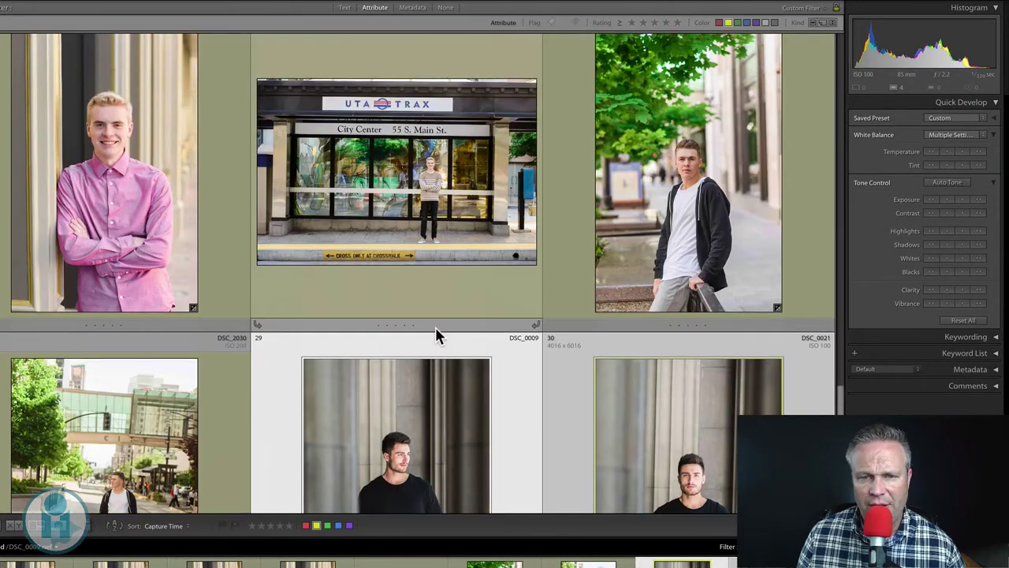
double_click(472, 165)
key(d)
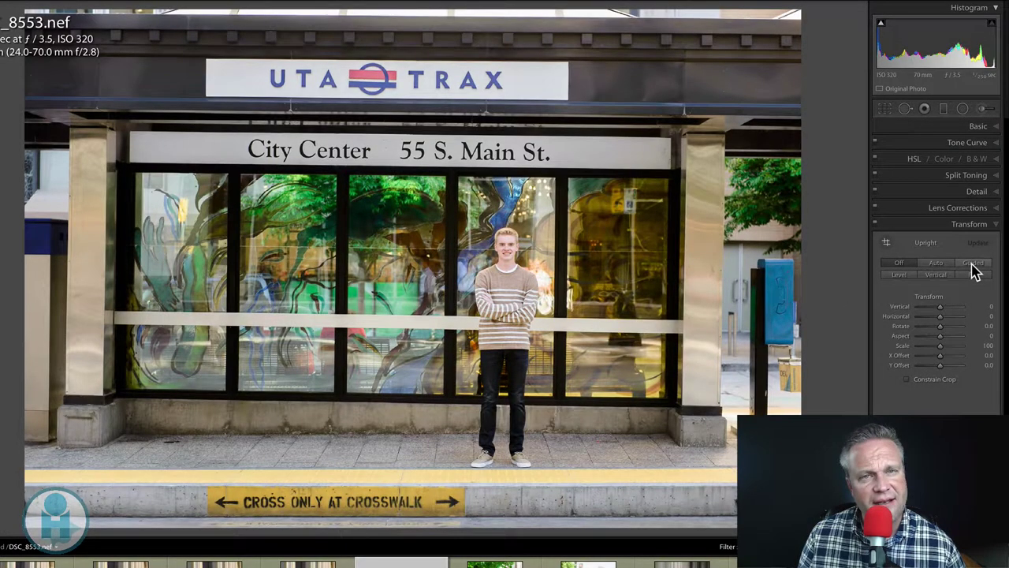
click(973, 265)
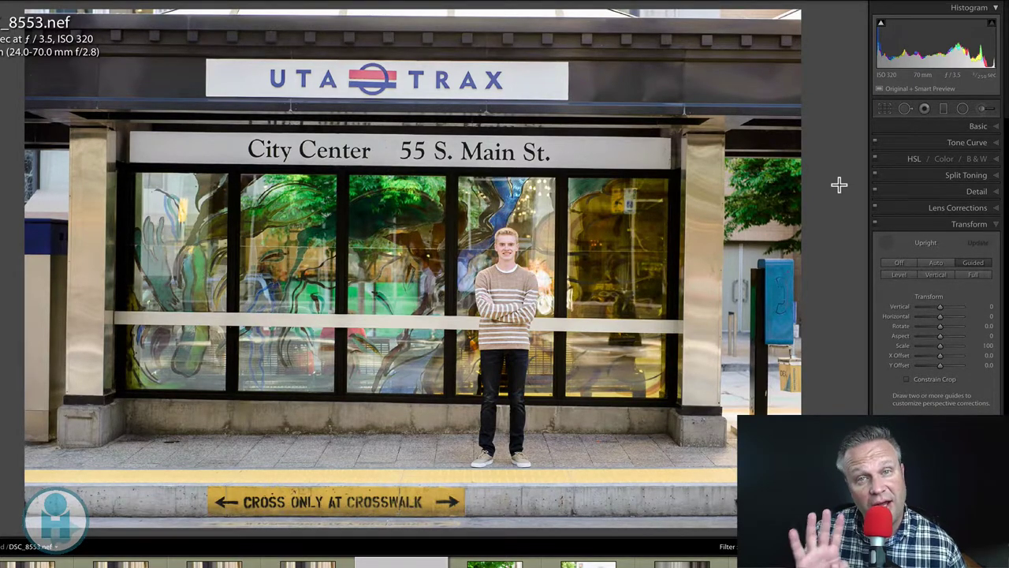
Draw guide lines along the shelter roof, the platform edge, and the left and right pillars
drag(783, 105, 7, 101)
mouse_move(47, 484)
mouse_down()
mouse_move(640, 430)
mouse_move(781, 486)
mouse_up()
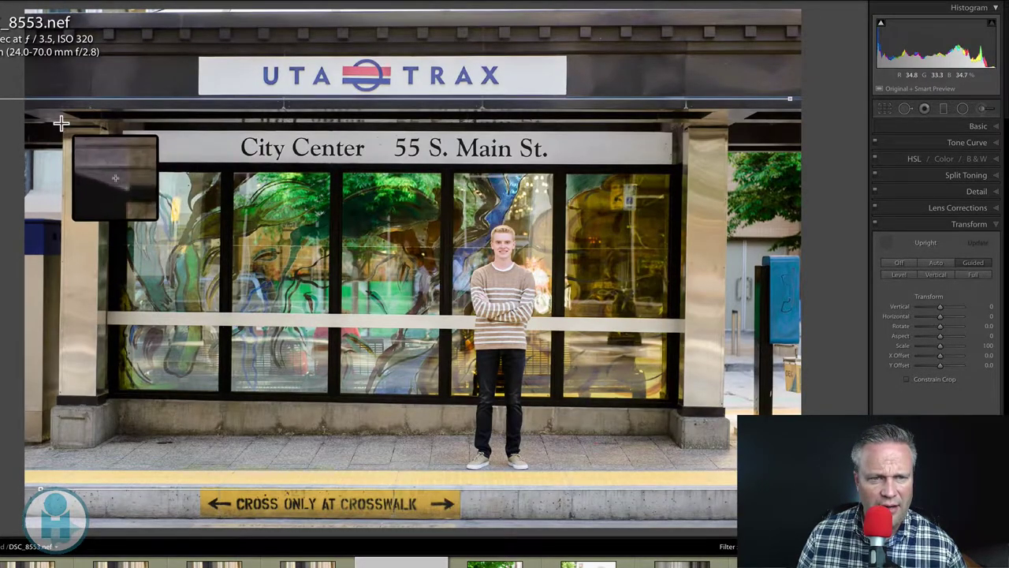
mouse_move(60, 124)
mouse_down()
mouse_move(45, 455)
mouse_move(59, 466)
mouse_up()
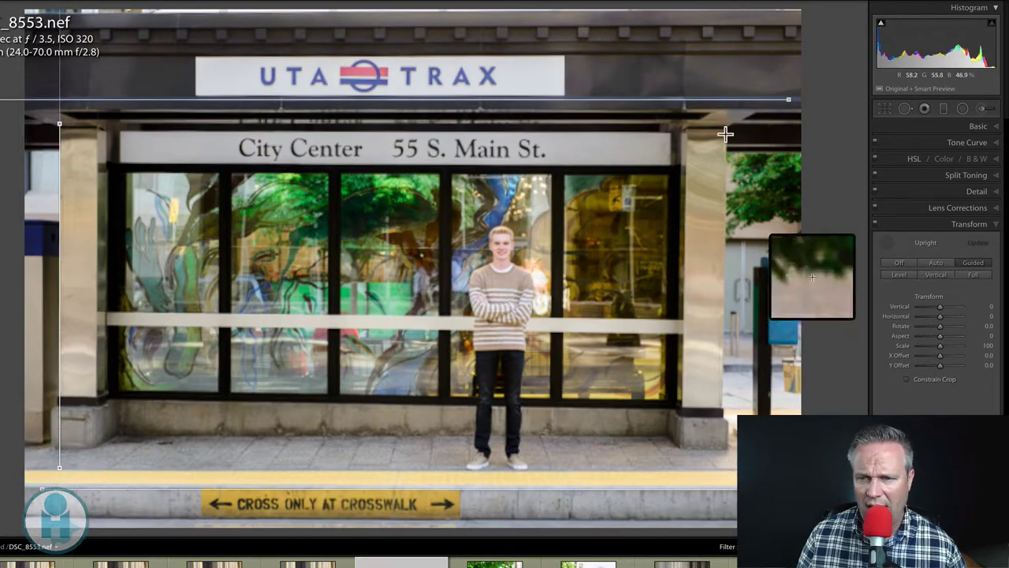
mouse_move(726, 123)
mouse_down()
mouse_move(708, 457)
mouse_move(726, 471)
mouse_up()
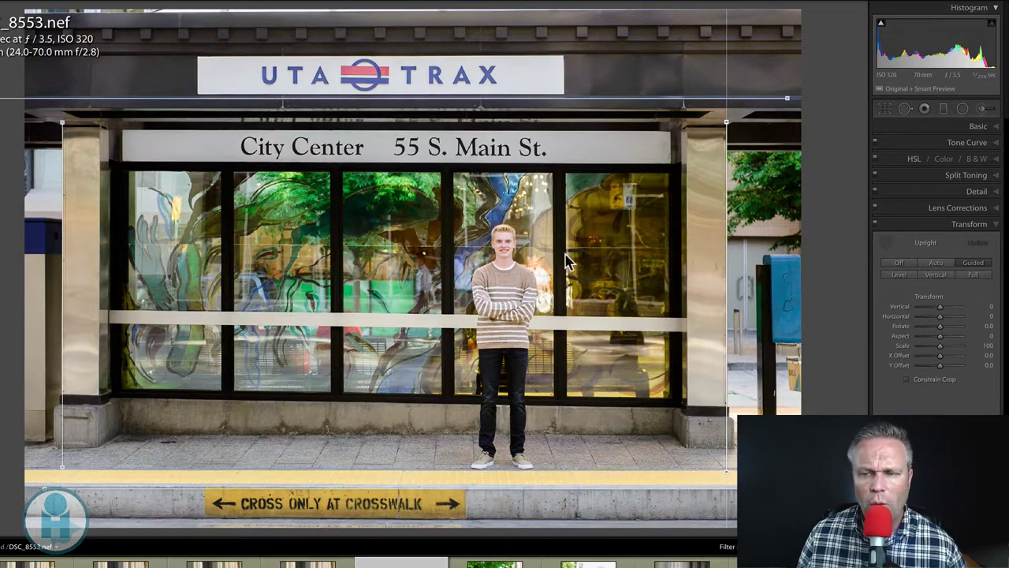
Open the image-011 portrait in Develop and apply Upright Level to straighten its columns
key(g)
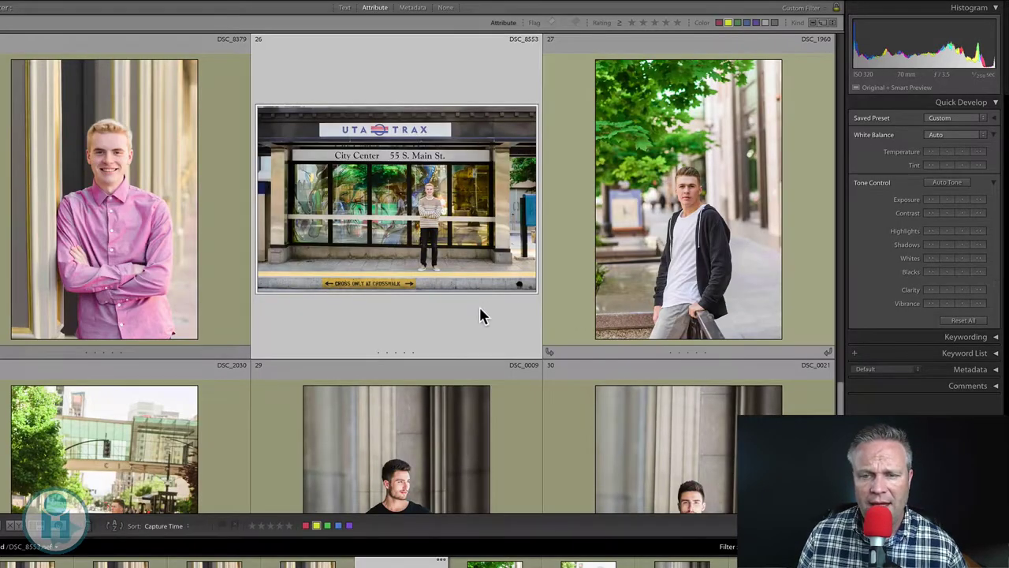
scroll(479, 307, up, 8)
scroll(480, 307, up, 6)
scroll(478, 304, up, 2)
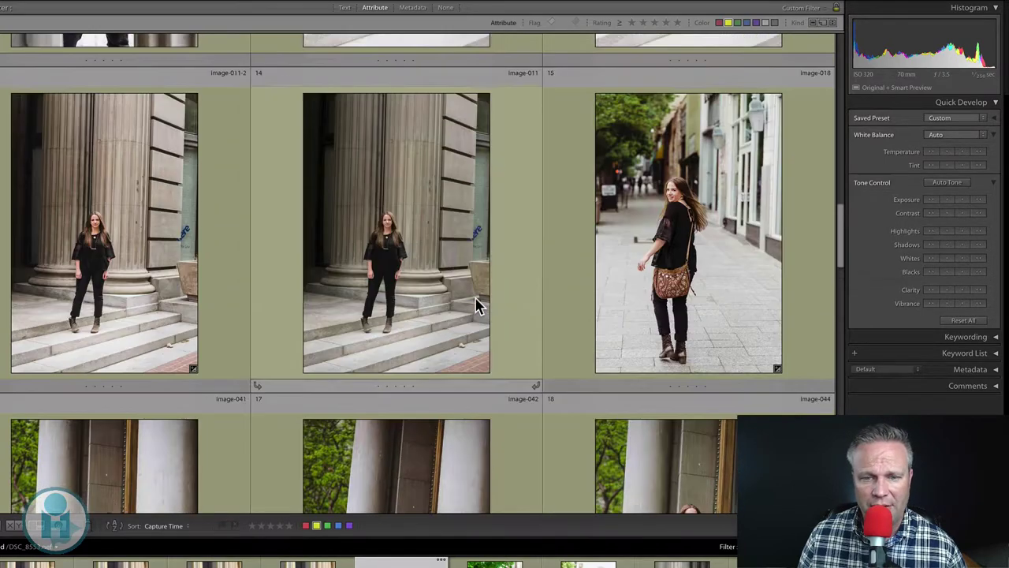
scroll(473, 293, down, 1)
double_click(401, 166)
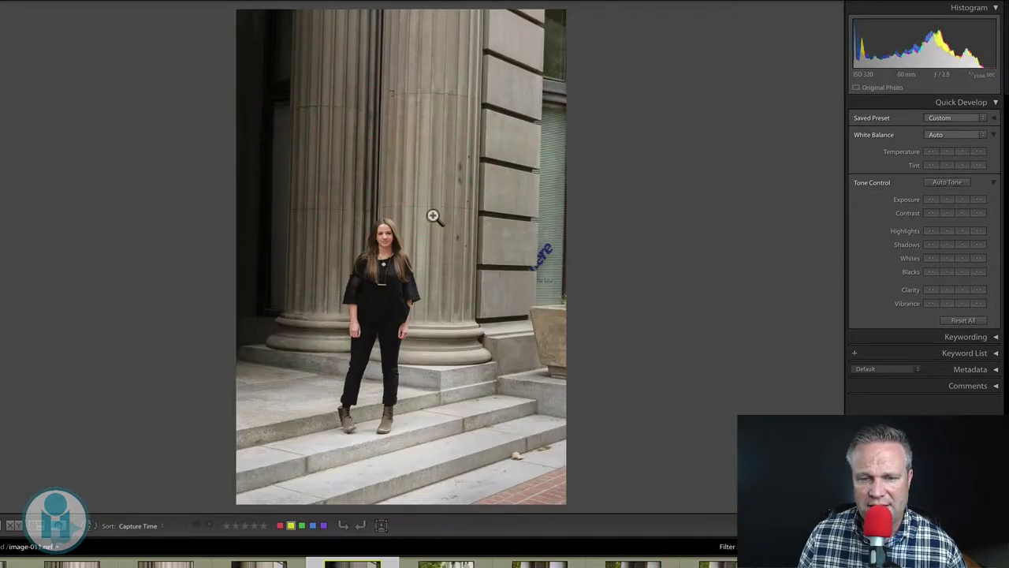
key(d)
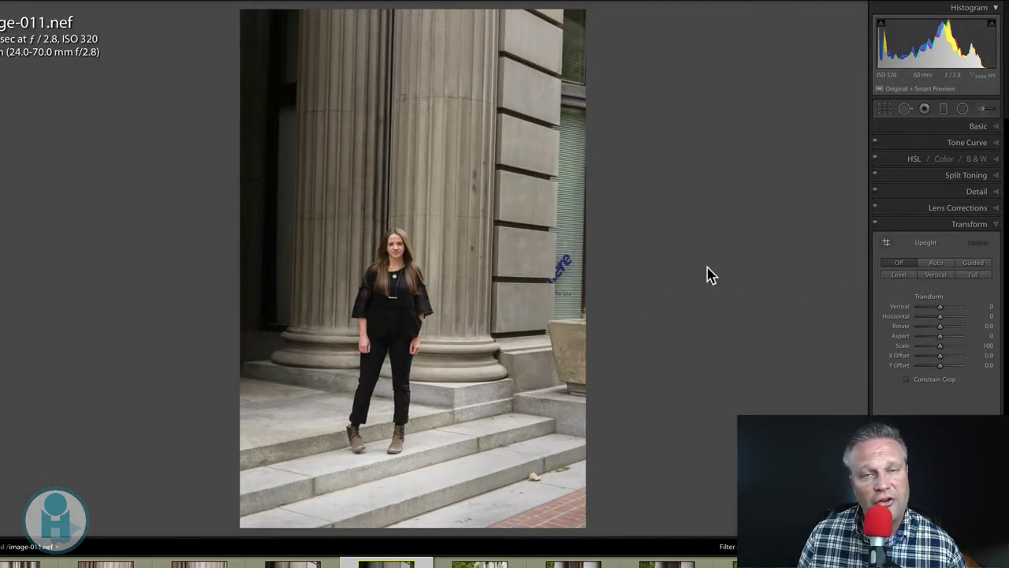
click(899, 275)
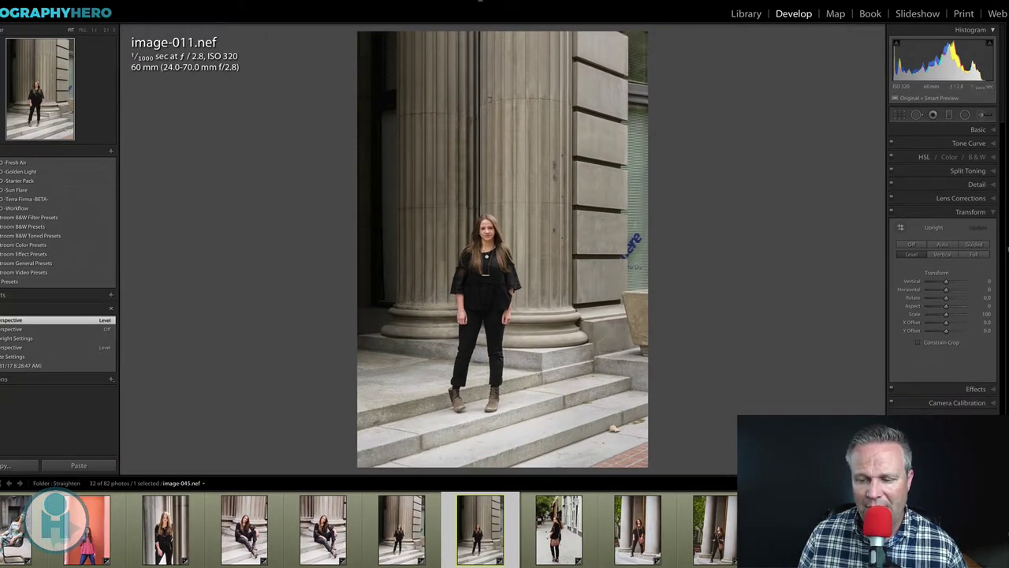
Sync image-011's Upright Mode to the next five photos, then select image-042 in the grid
shift+click(874, 529)
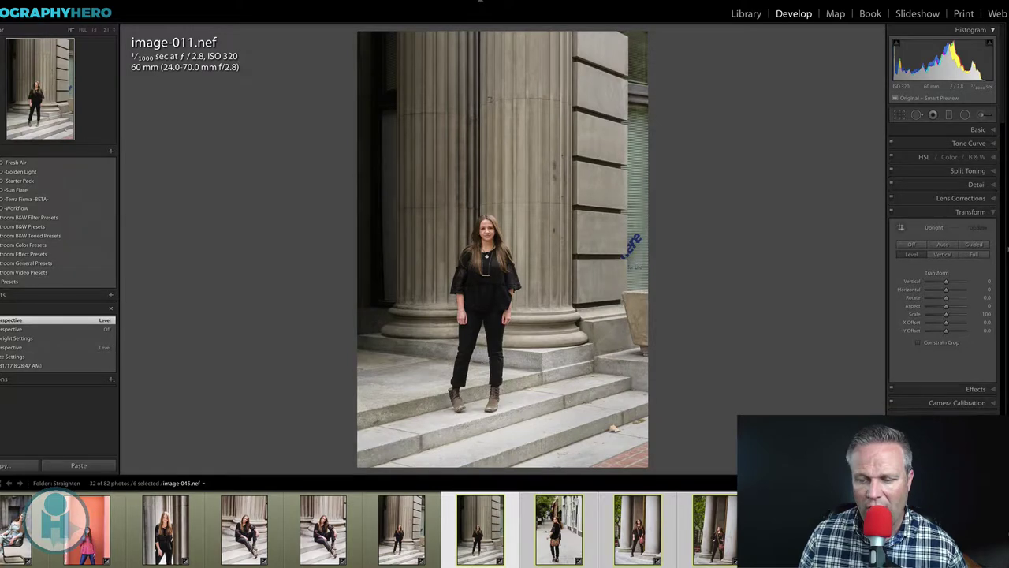
key(ctrl+shift+s)
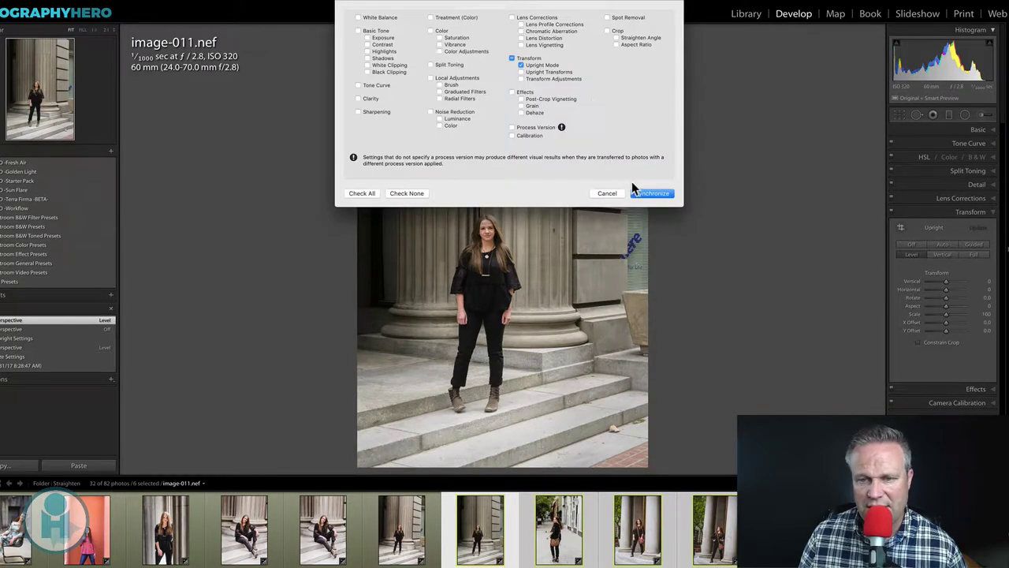
click(614, 194)
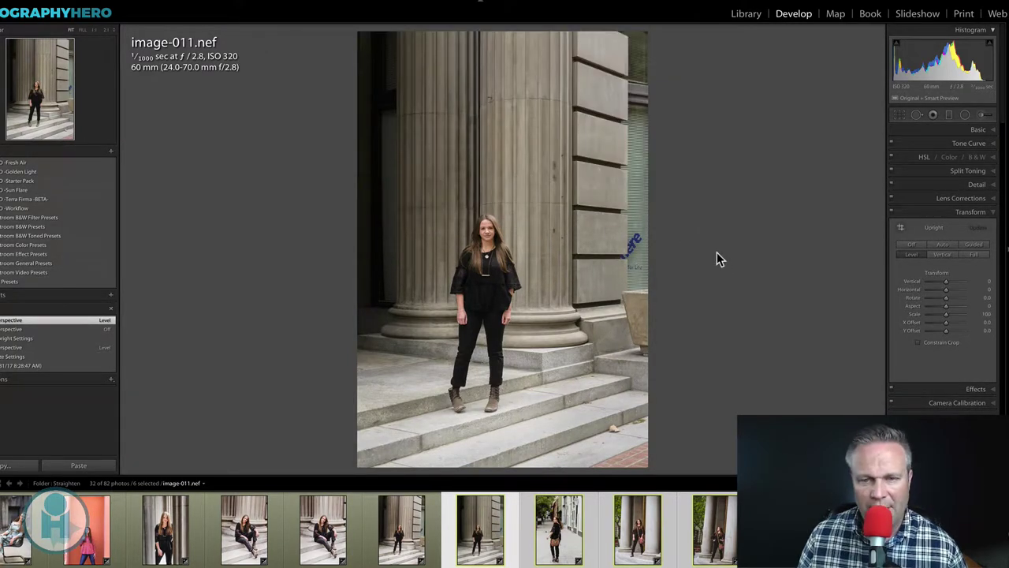
key(g)
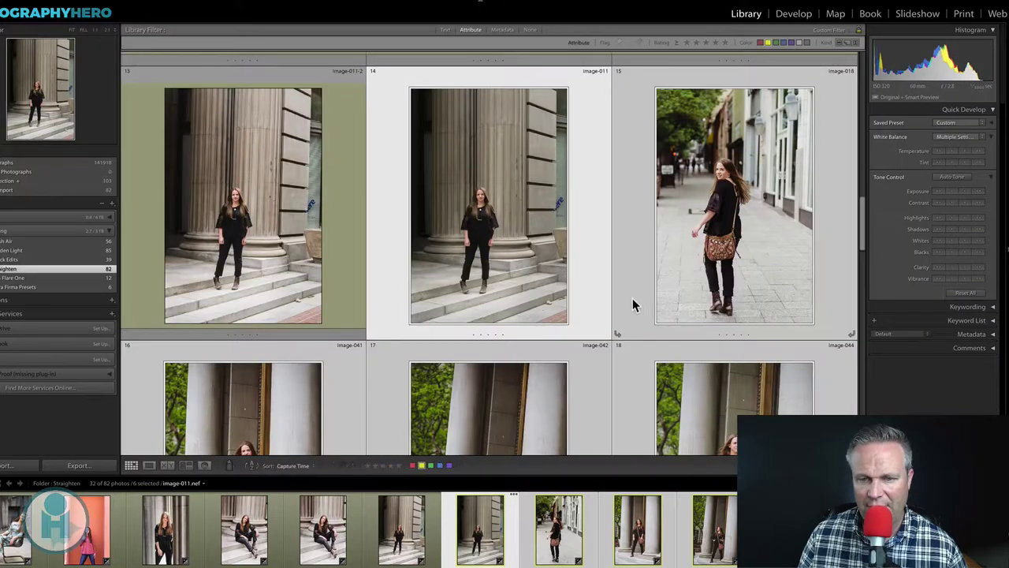
scroll(631, 298, down, 2)
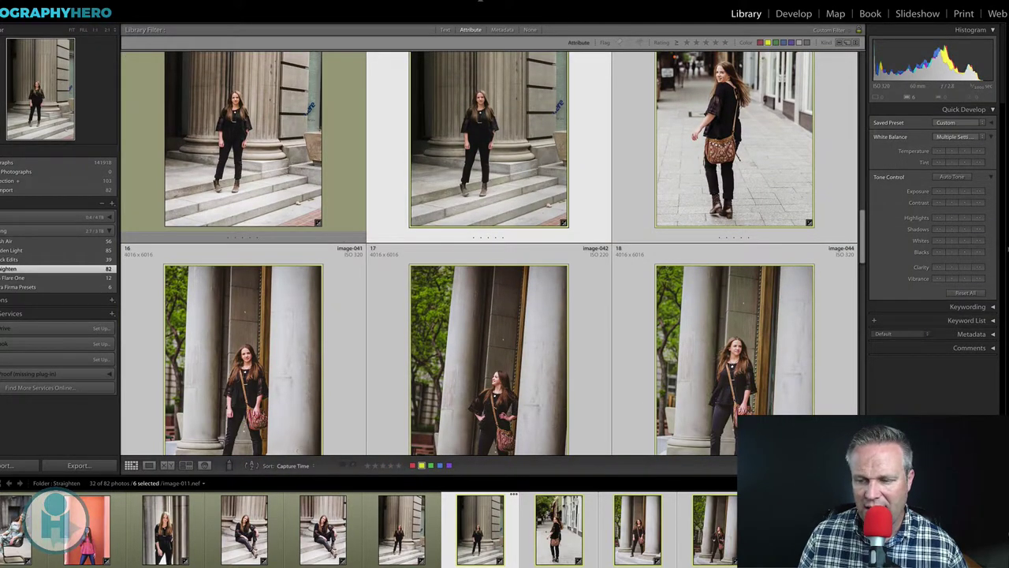
key(ctrl+shift+s)
click(637, 194)
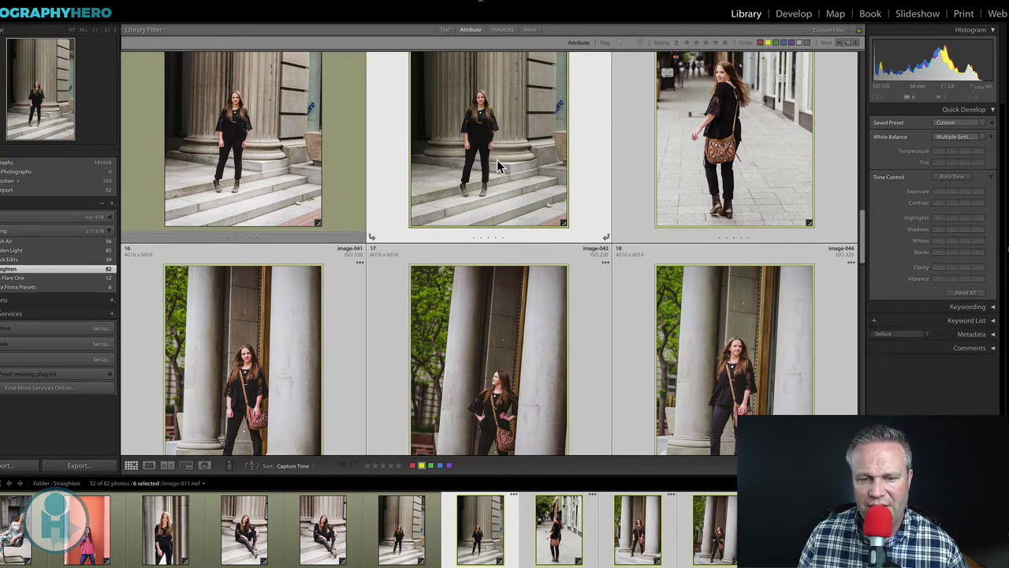
scroll(497, 166, down, 3)
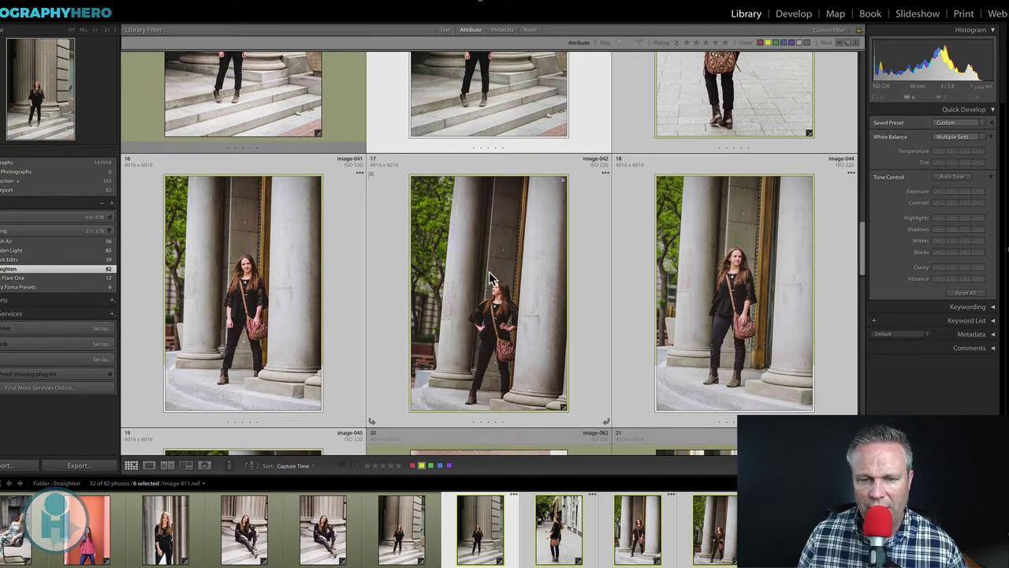
click(511, 282)
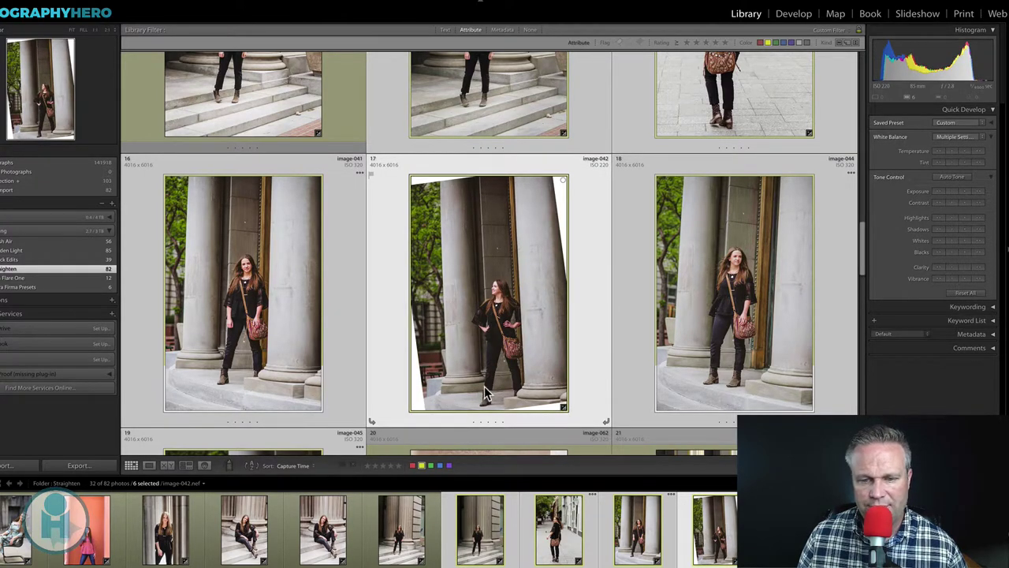
Open image-042 in Develop, turn on Constrain Crop, and switch to Crop & Straighten
double_click(518, 205)
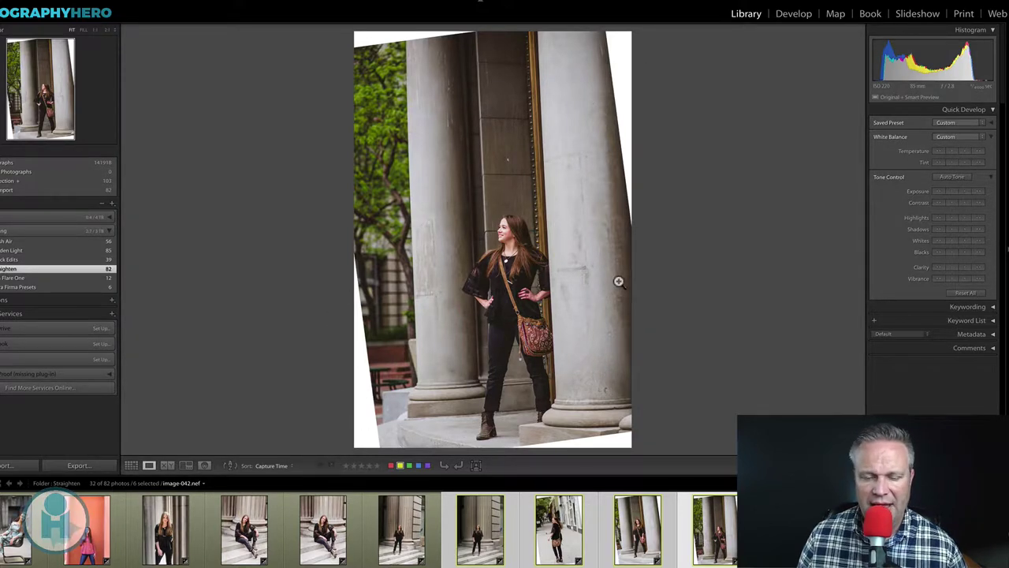
key(d)
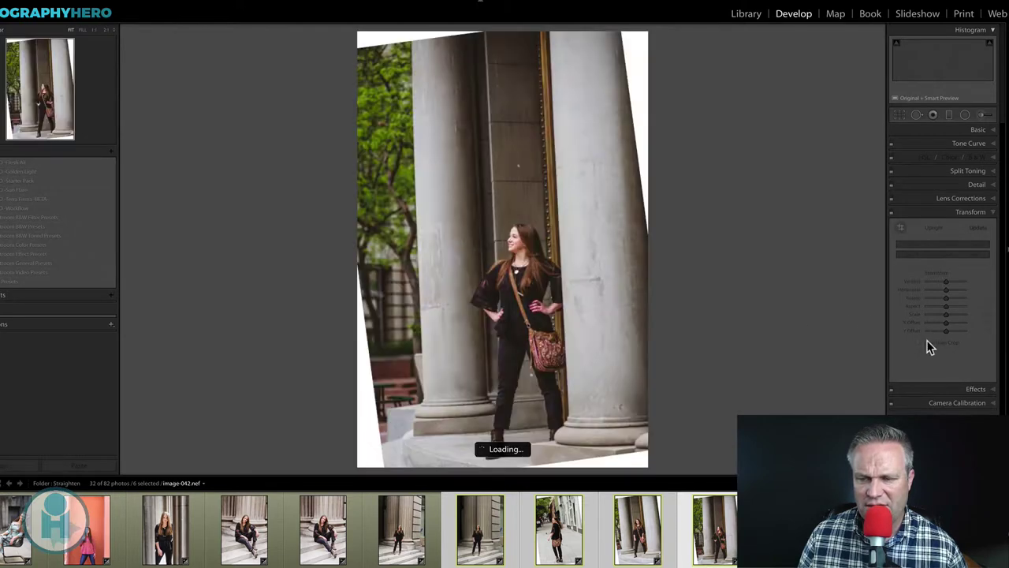
click(940, 342)
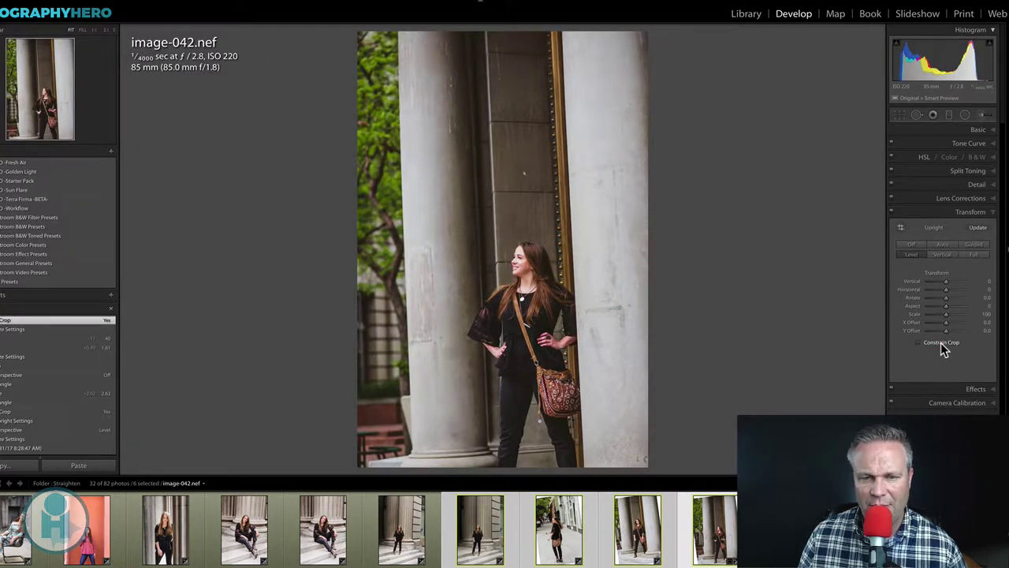
click(921, 346)
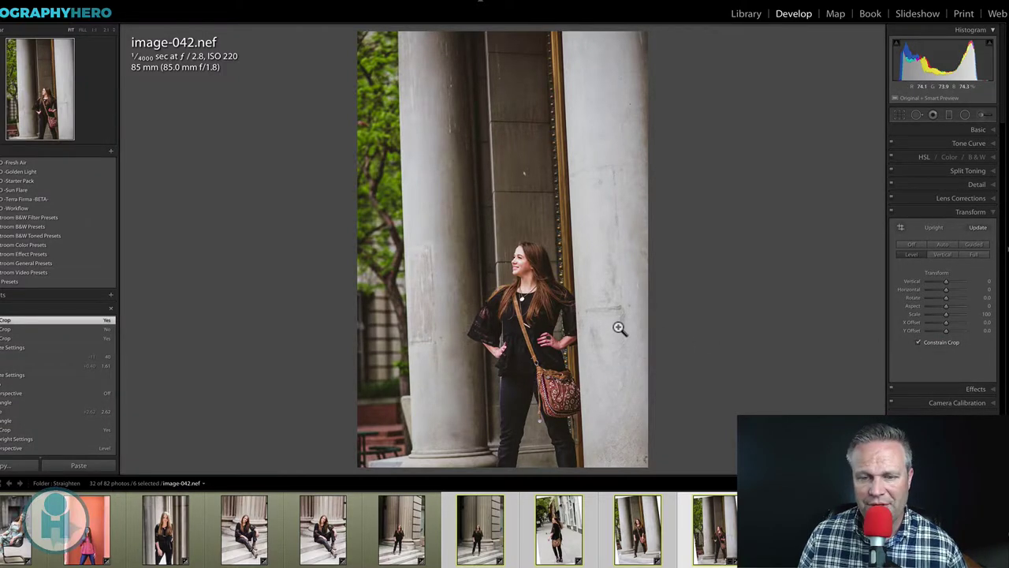
key(r)
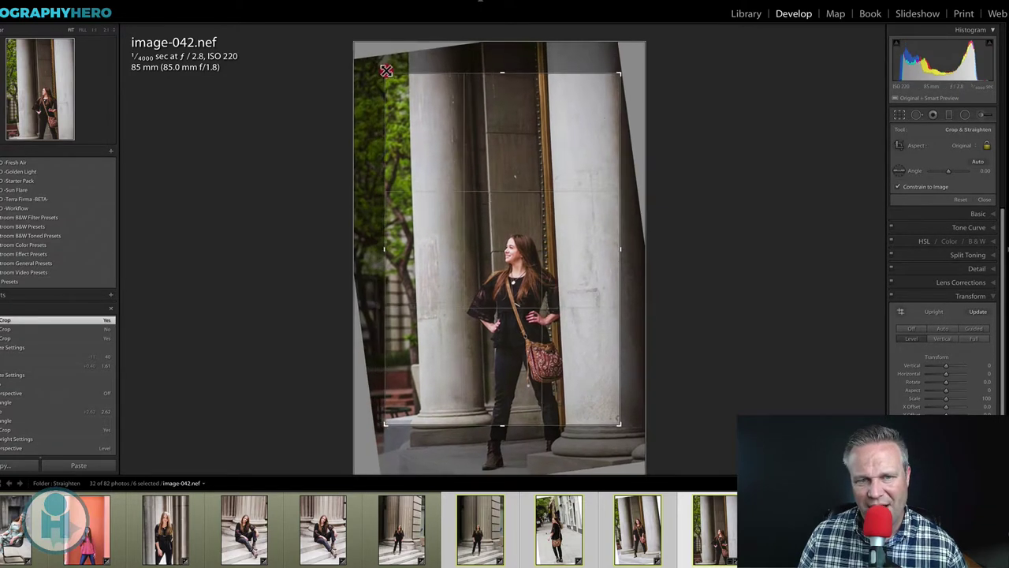
Move image-042 upward inside the crop, rotate it to 4.16°, and commit the crop
drag(484, 204, 468, 151)
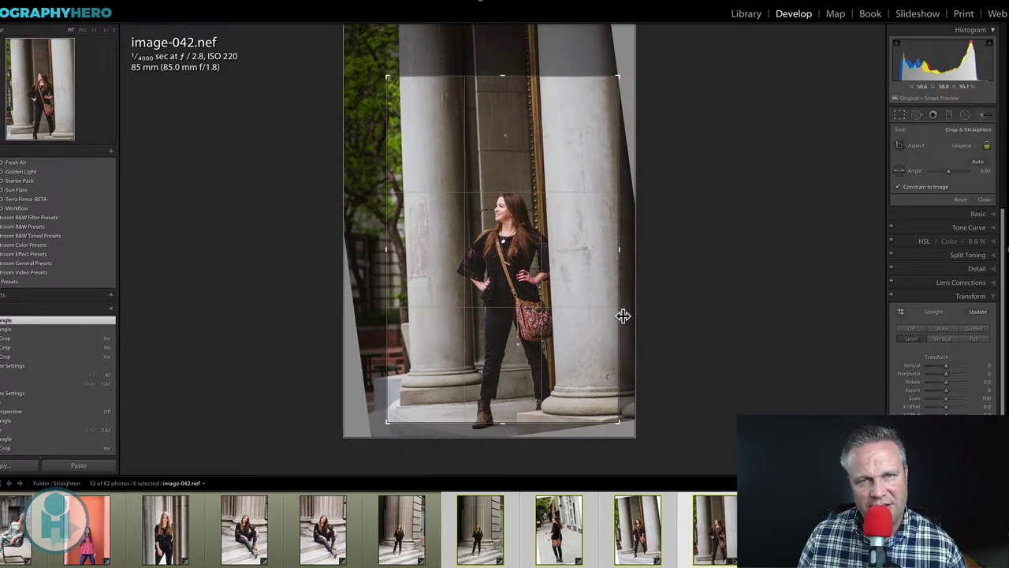
drag(681, 294, 680, 307)
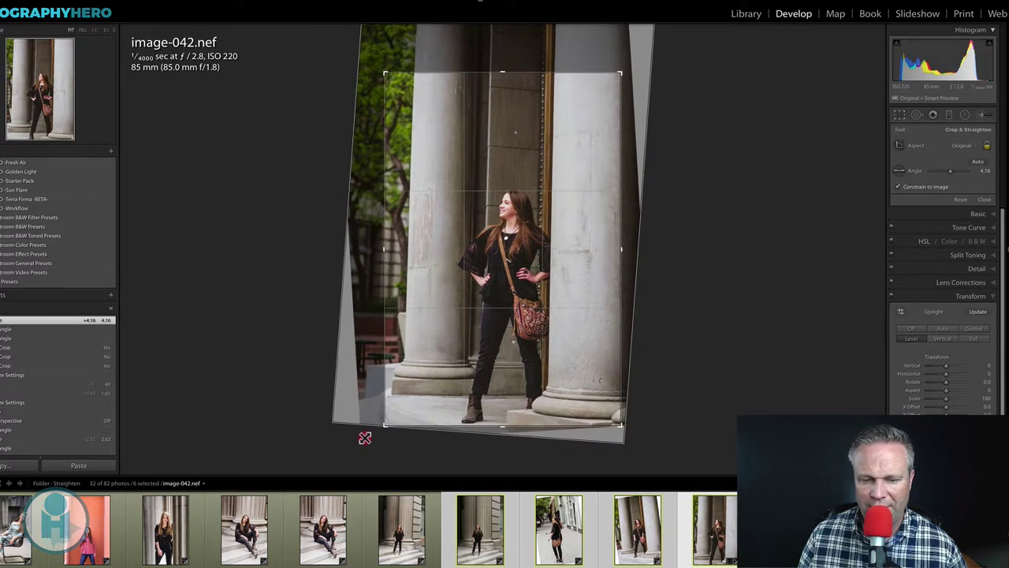
key(Return)
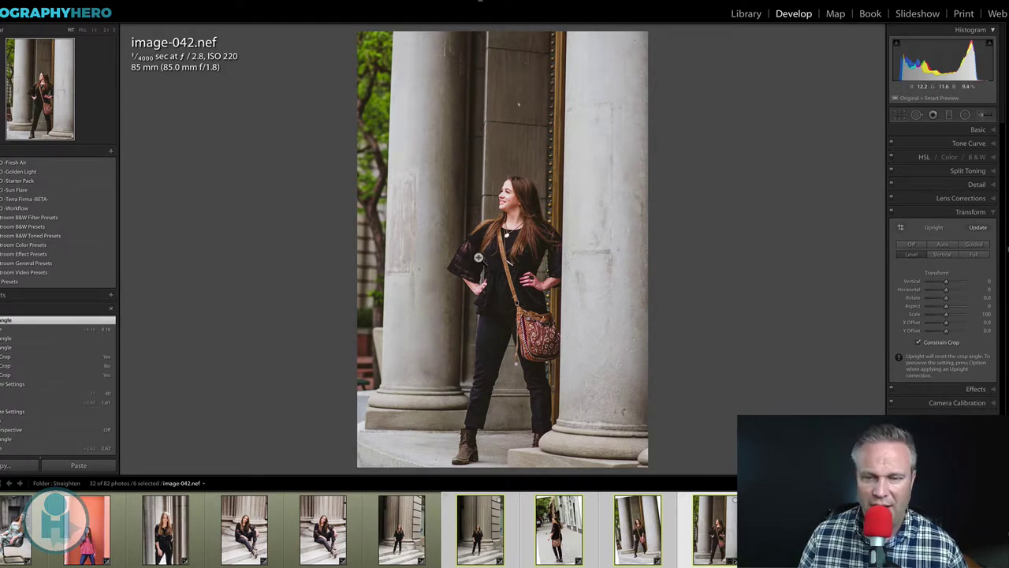
Sync image-042's Upright Mode and Transform Adjustments to the selected photos, cropping them to 3390 x 5078
key(g)
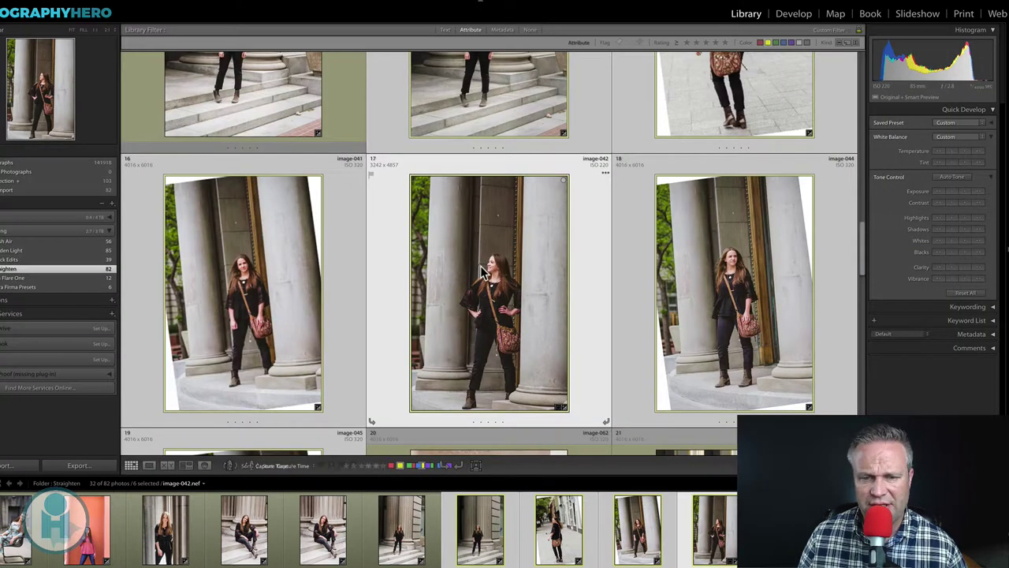
scroll(481, 264, down, 1)
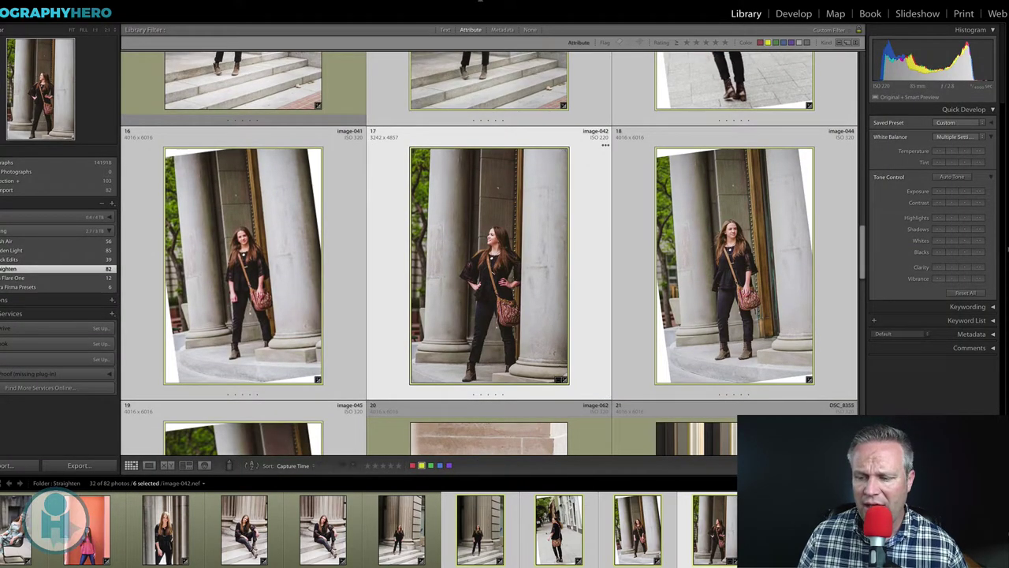
key(super+shift+s)
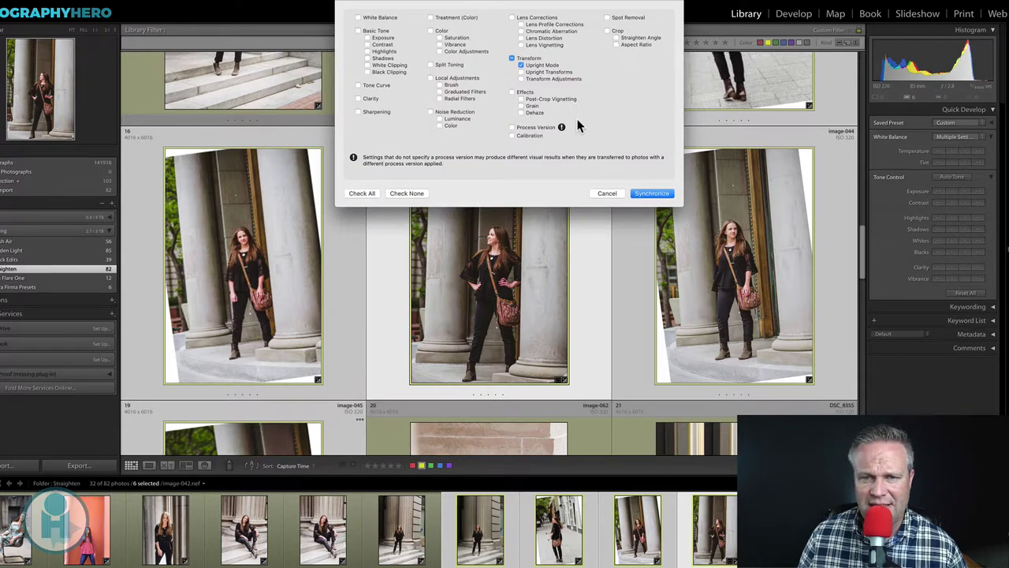
click(536, 82)
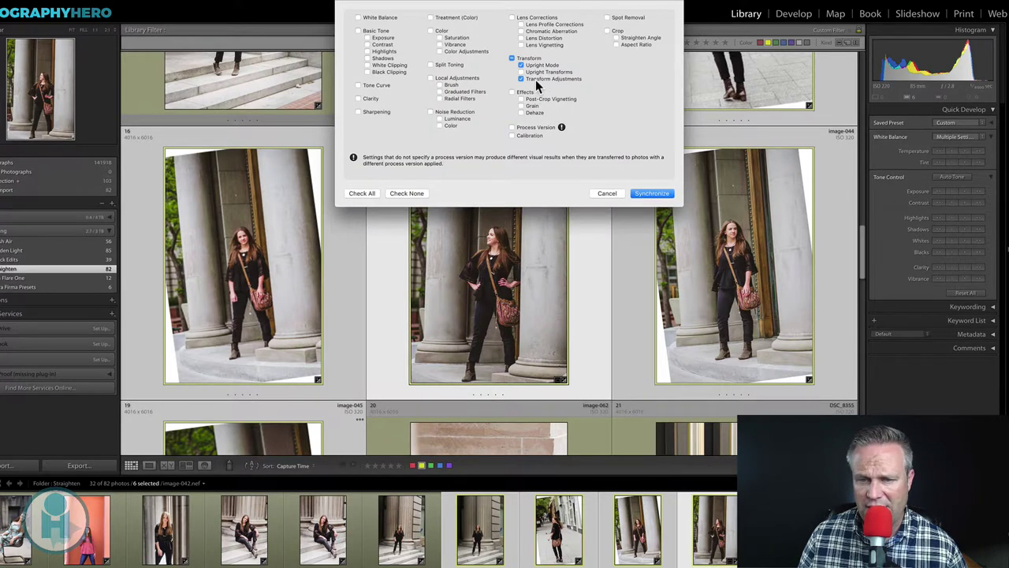
click(611, 196)
key(d)
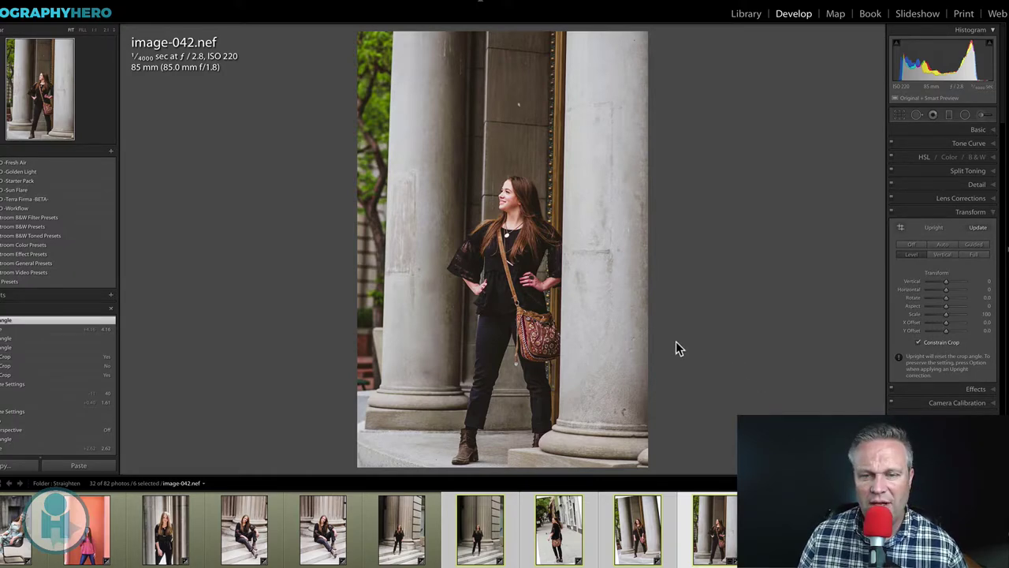
key(g)
key(ctrl+shift+s)
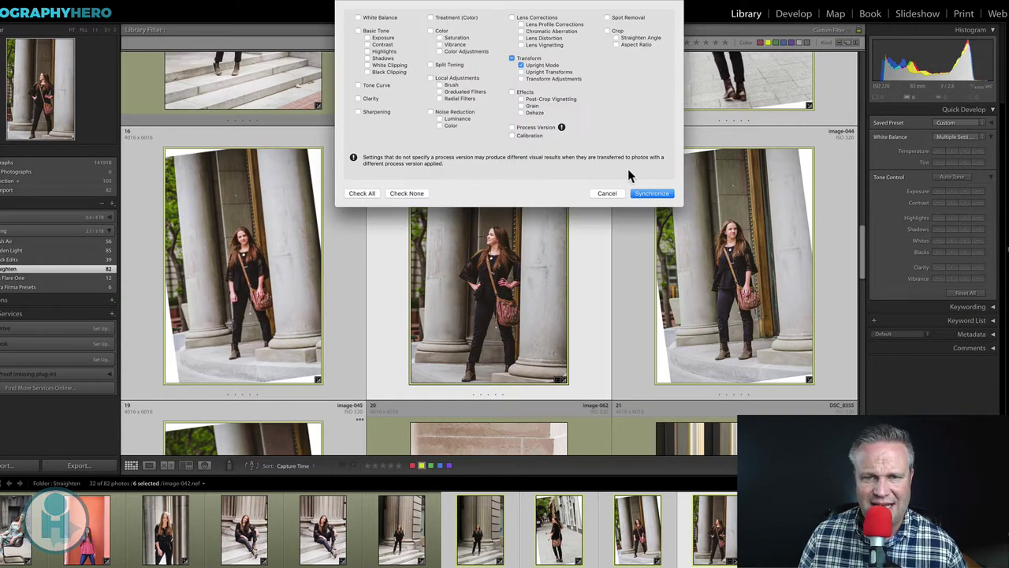
click(538, 78)
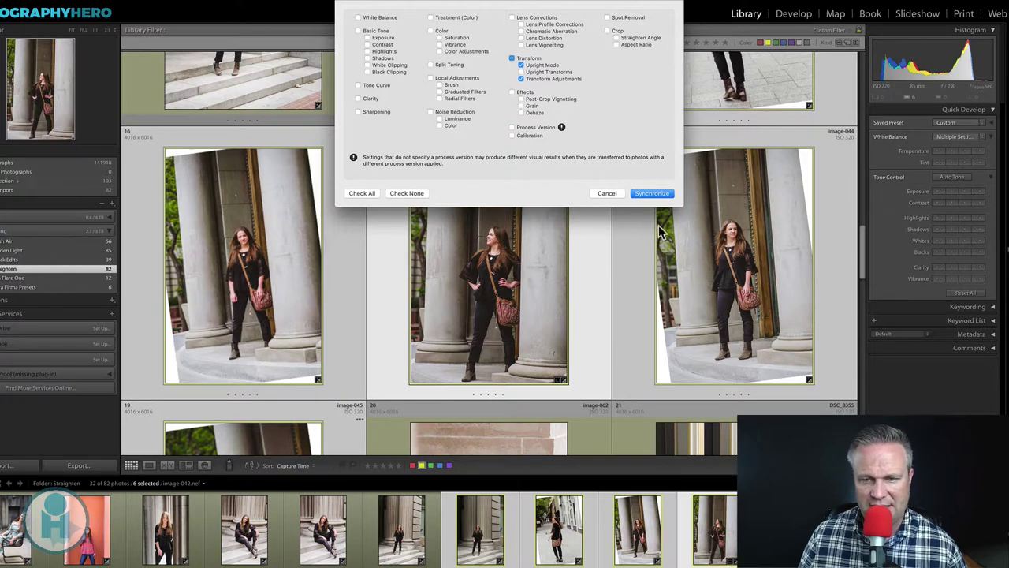
click(670, 195)
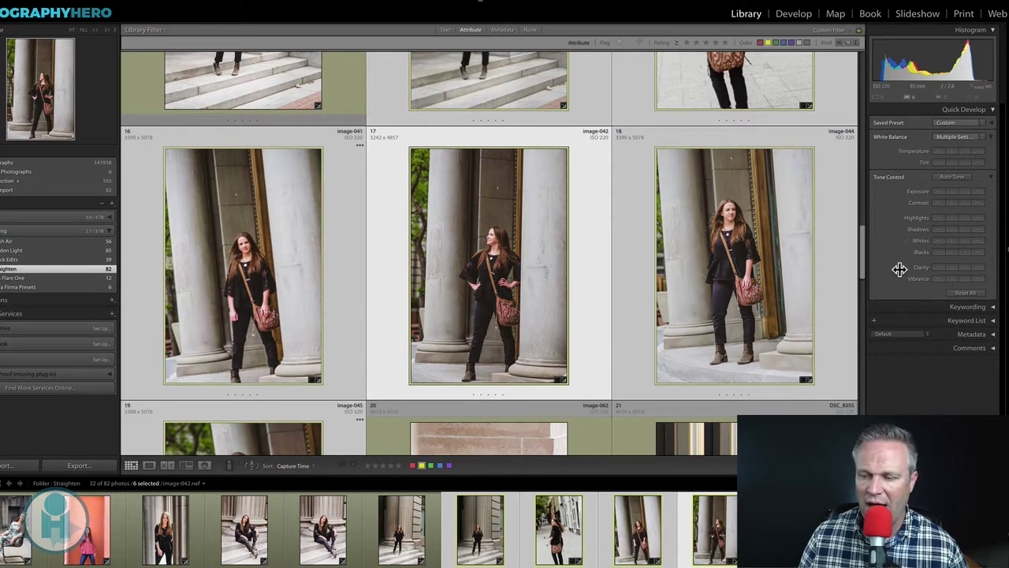
In Develop, use Upright's Update button on image-044, then on image-041
key(d)
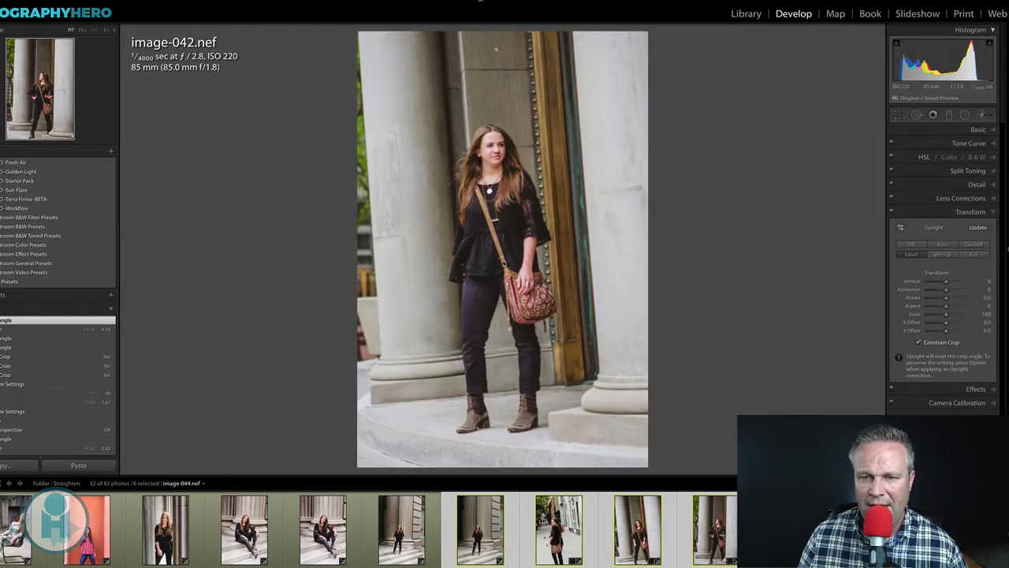
click(978, 229)
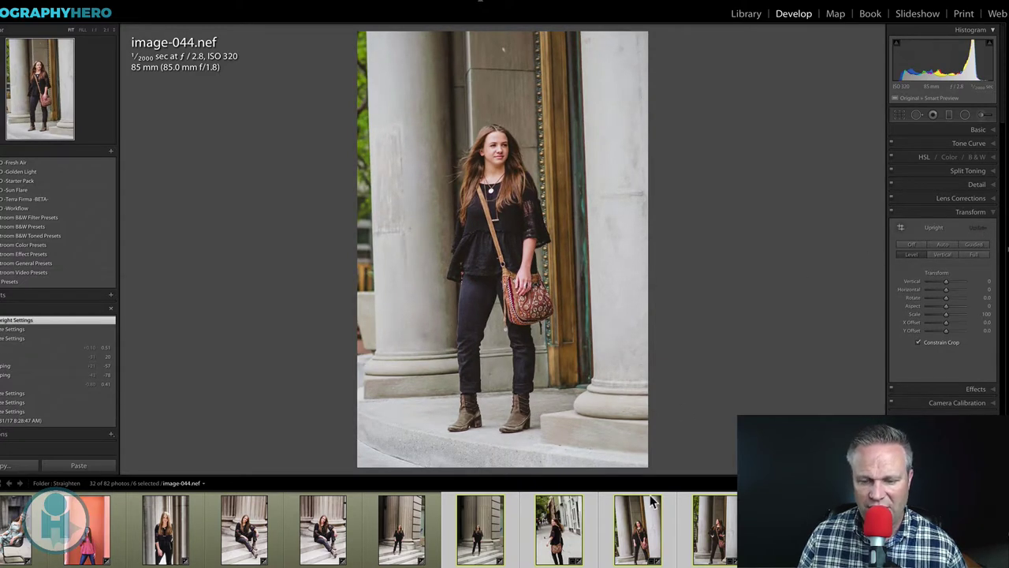
click(646, 505)
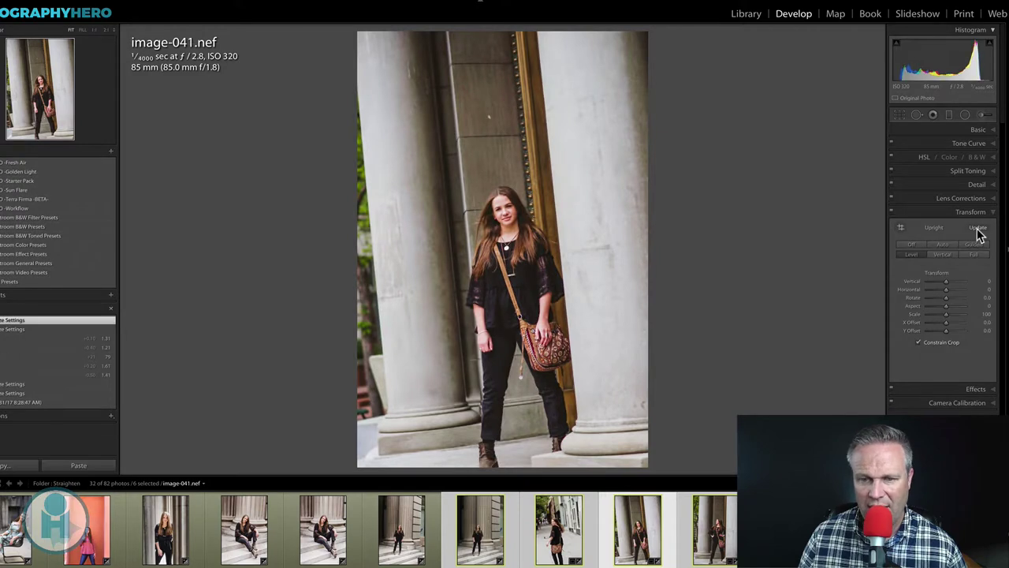
click(977, 229)
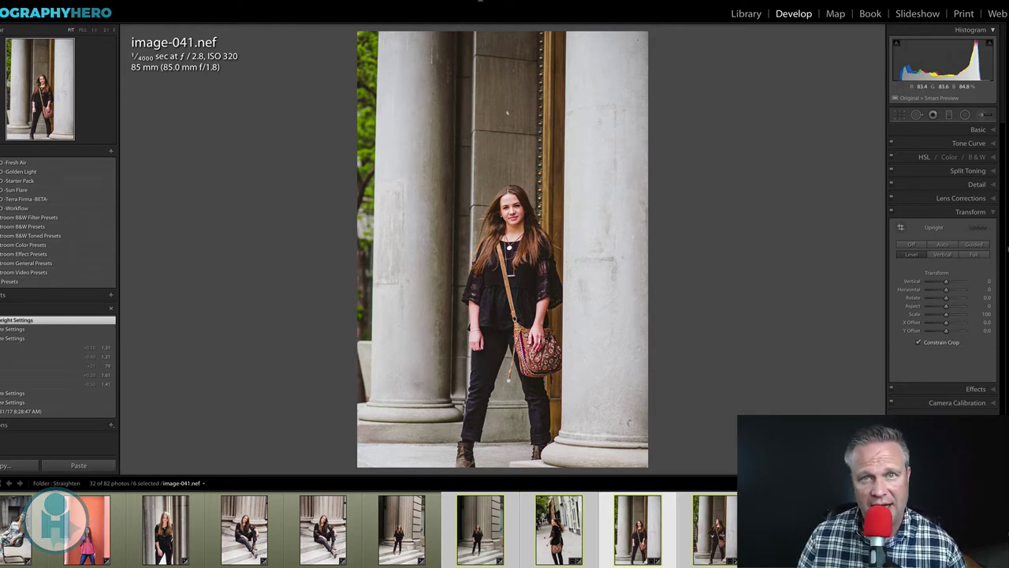
In Synchronize Settings, check all settings, untick Upright Transforms, and tick Transform Adjustments
key(super+shift+s)
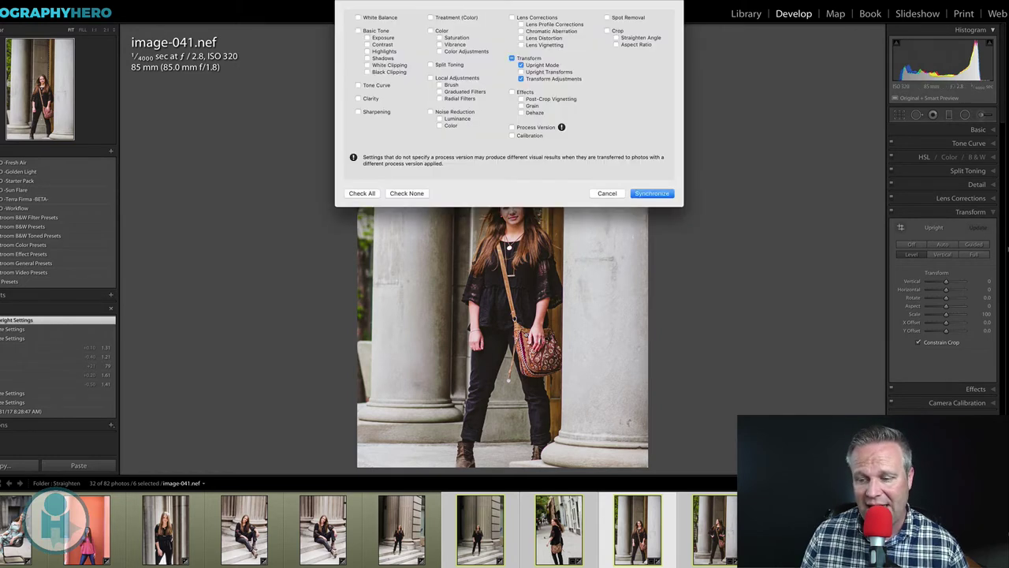
click(362, 193)
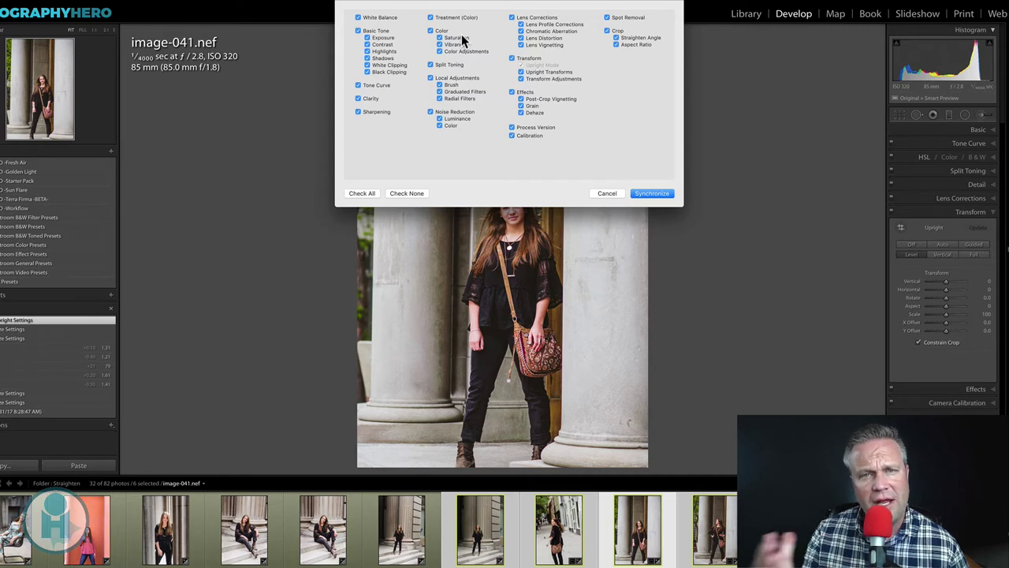
click(530, 71)
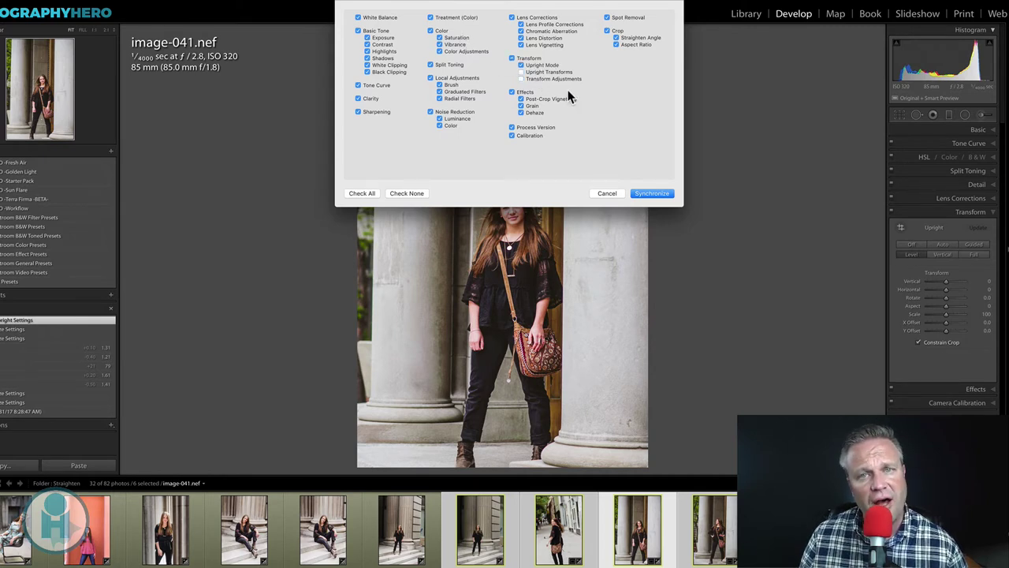
click(544, 79)
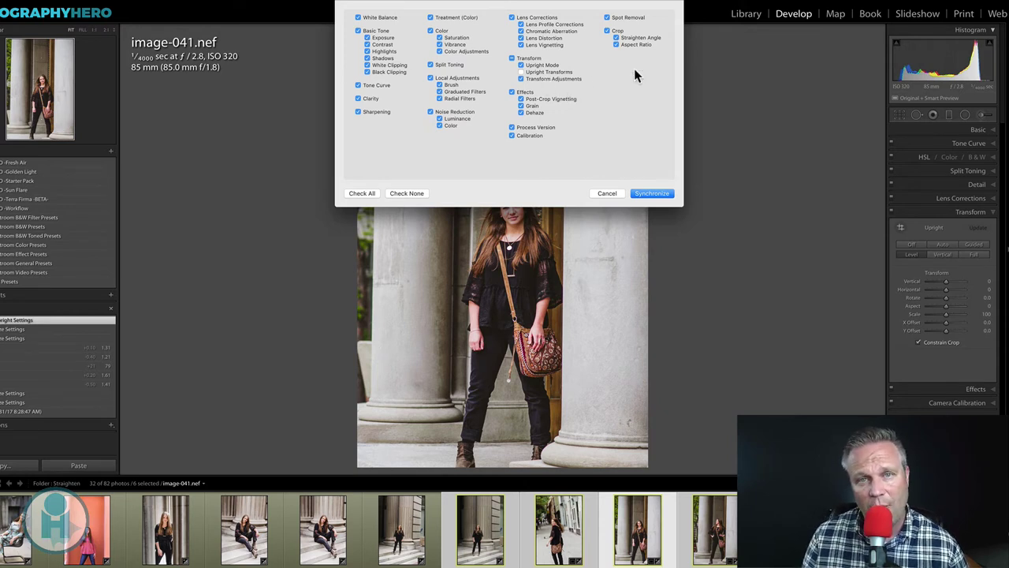